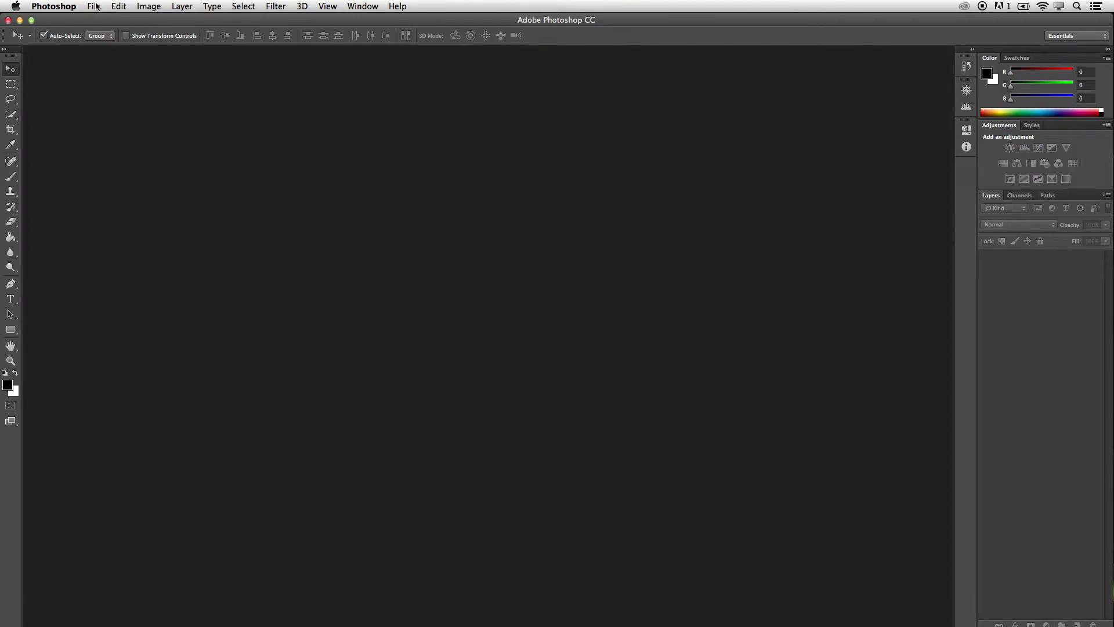
Step: Open IMG_3649.CR2 from the recent files list in Camera Raw
click(94, 7)
mouse_move(114, 77)
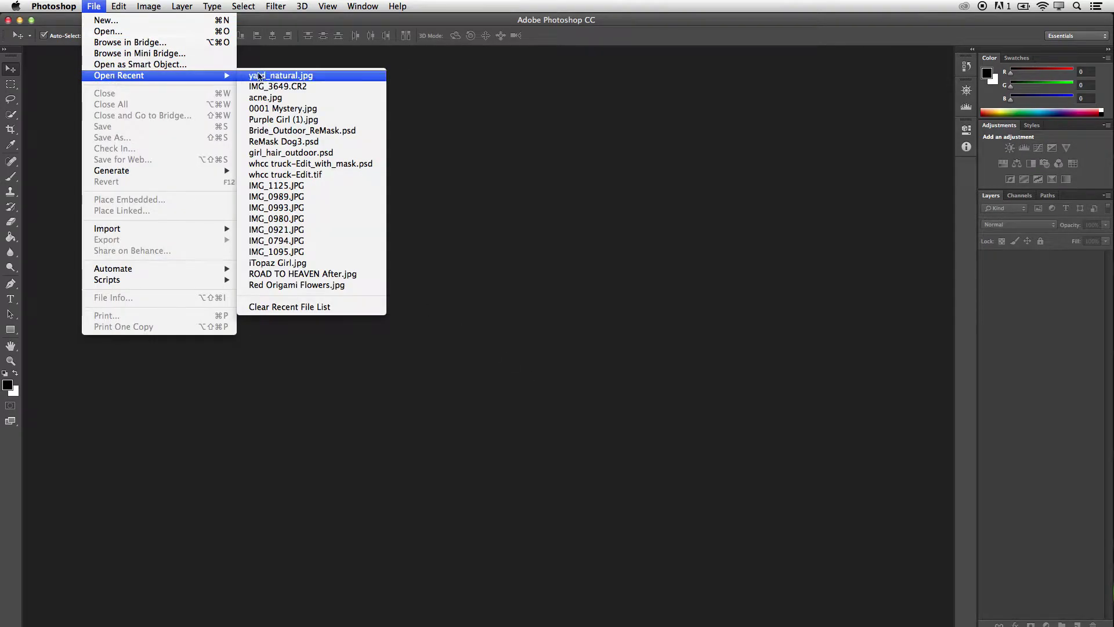
click(295, 88)
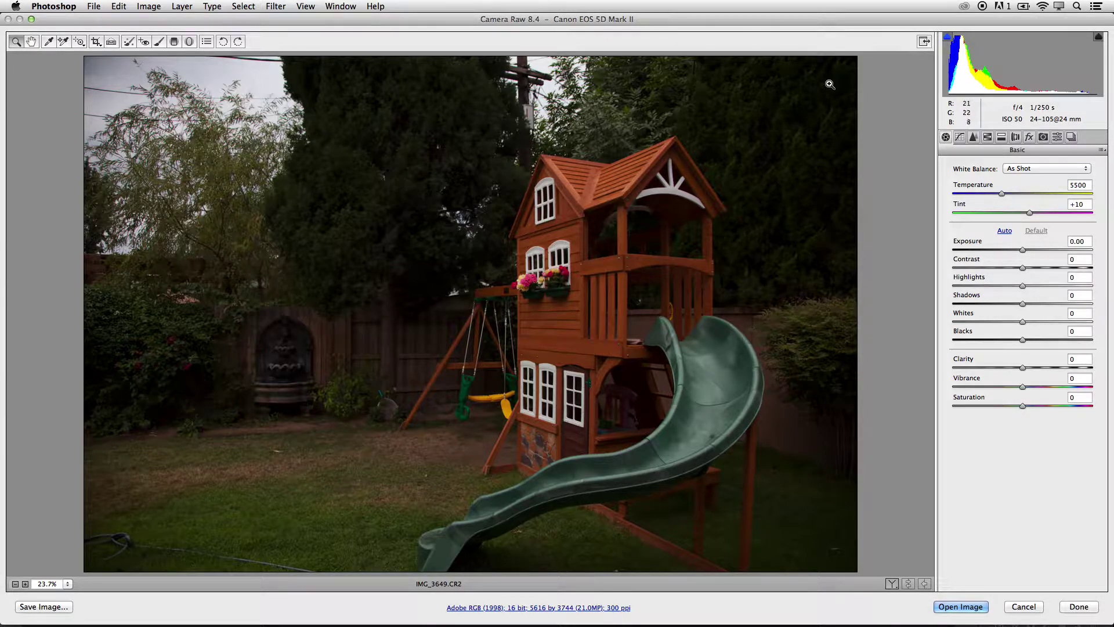
mouse_move(967, 80)
Step: Reset the Detail panel's sharpening and noise reduction to Camera Raw Defaults
click(959, 137)
click(974, 137)
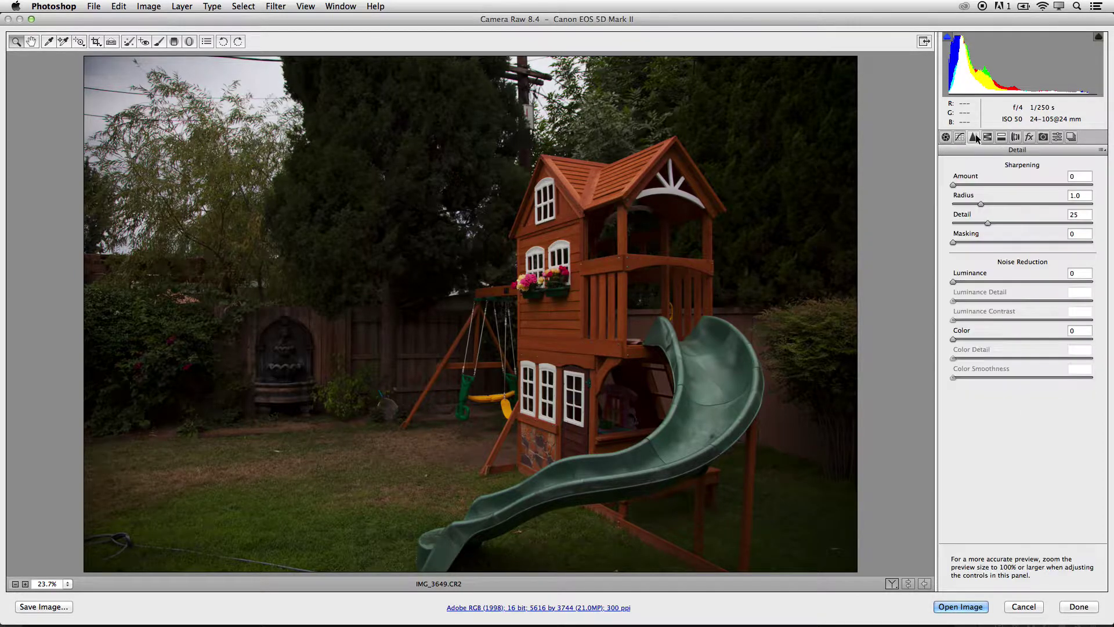
click(1102, 149)
click(1026, 174)
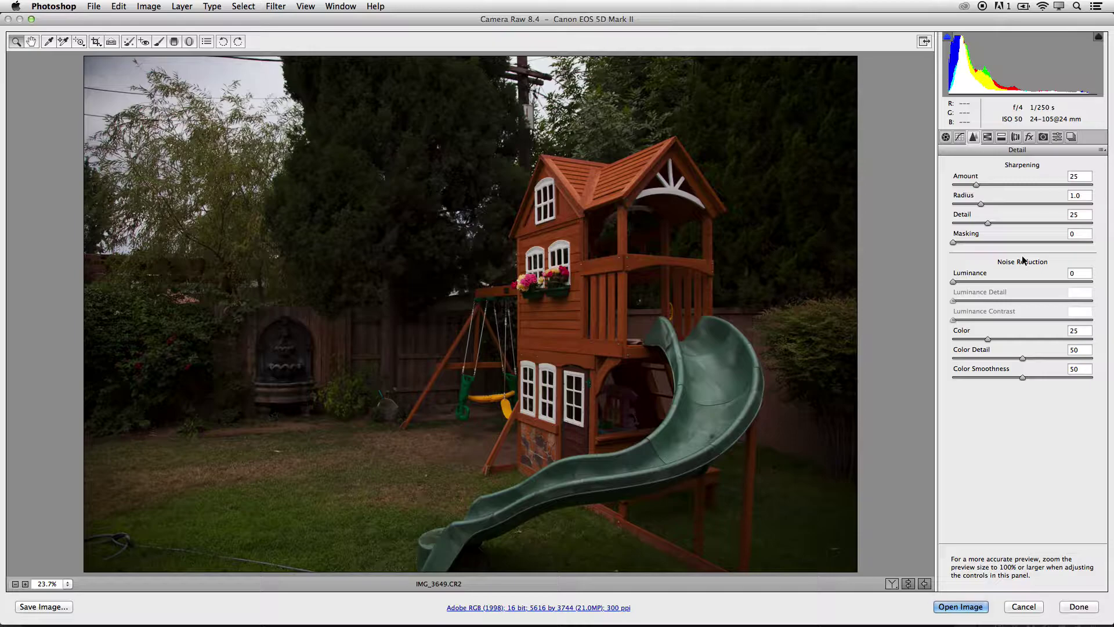
Step: Set sharpening Amount and Color noise reduction to 0, then apply the Zero preset
drag(975, 184, 943, 184)
drag(987, 340, 949, 343)
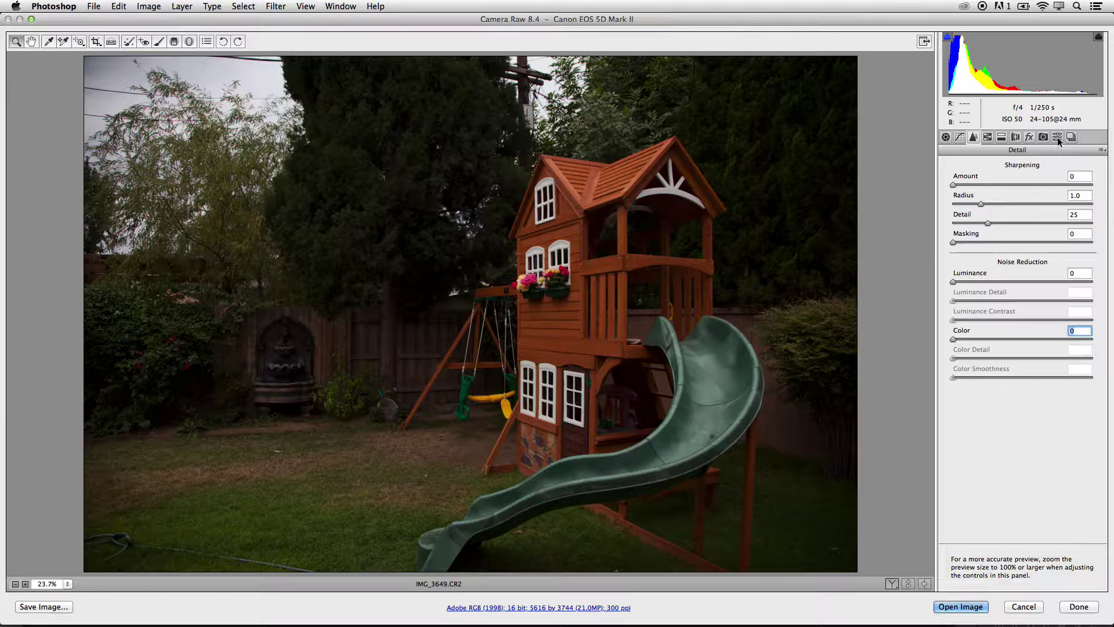
click(1057, 138)
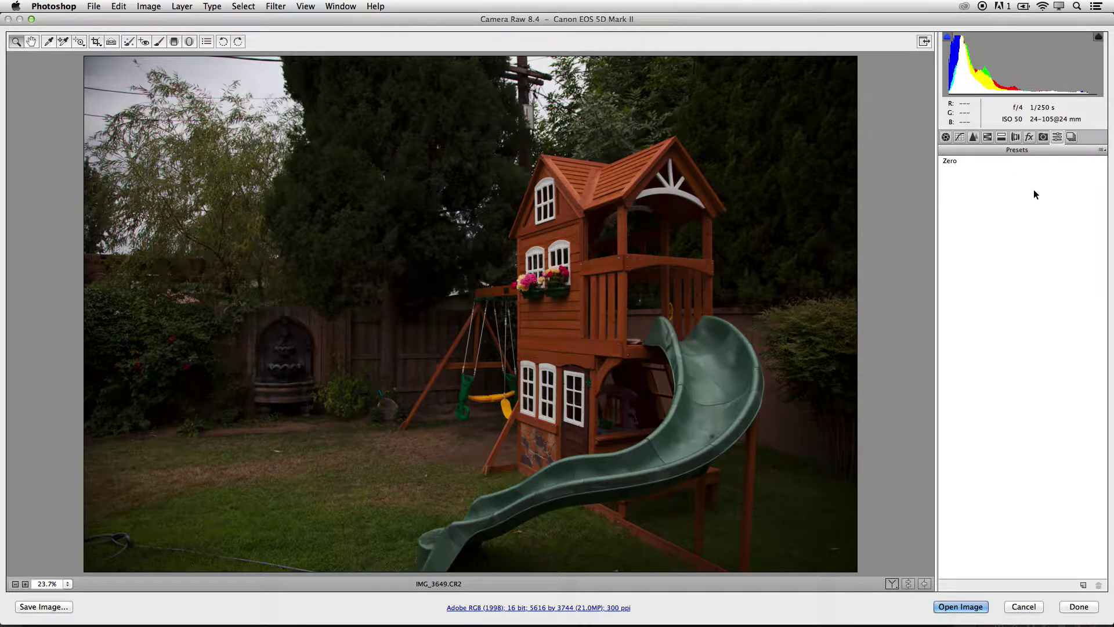
click(951, 162)
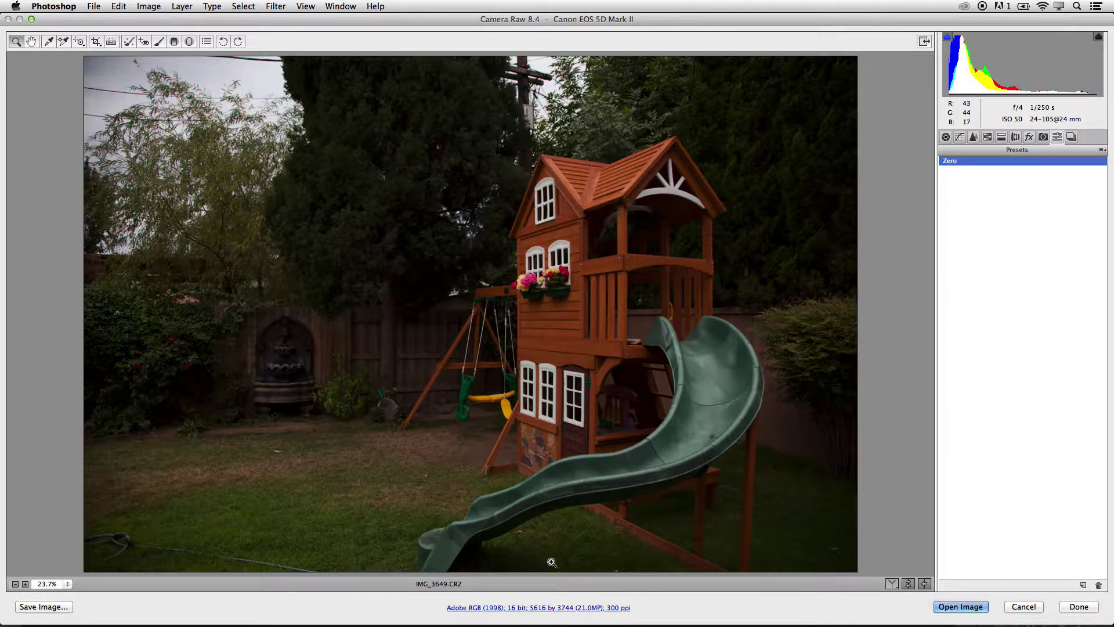
click(518, 608)
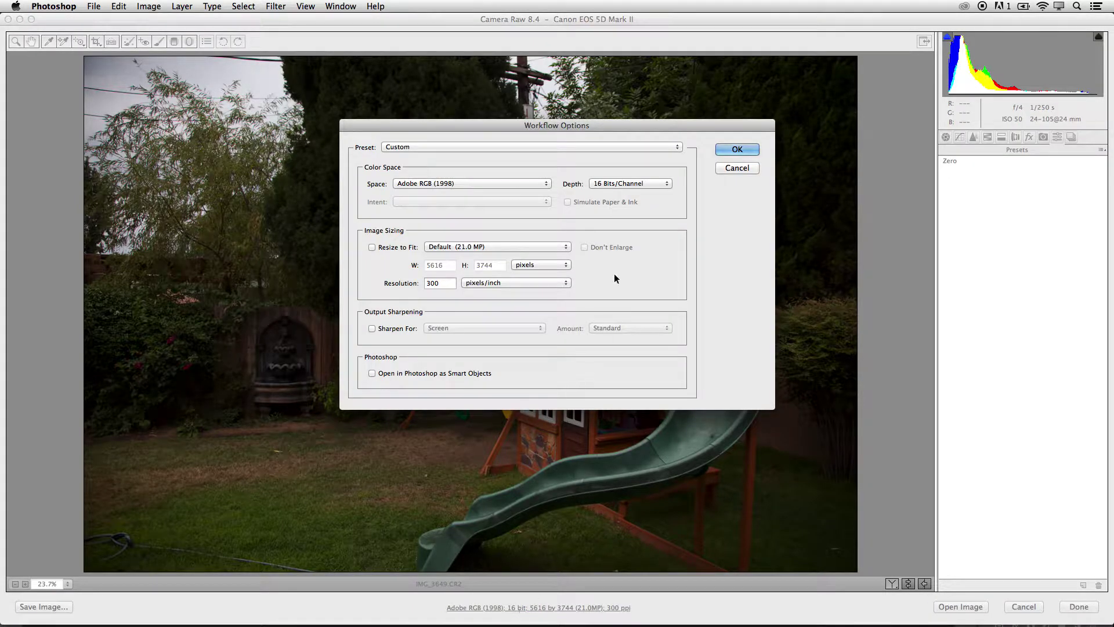
click(614, 183)
click(612, 173)
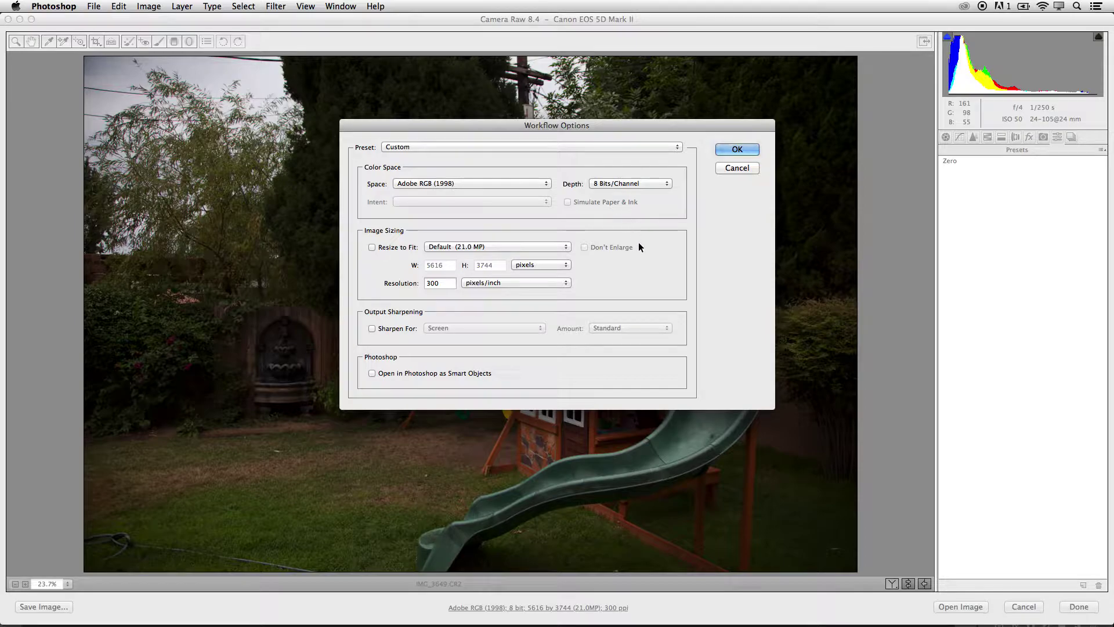
click(630, 184)
click(618, 193)
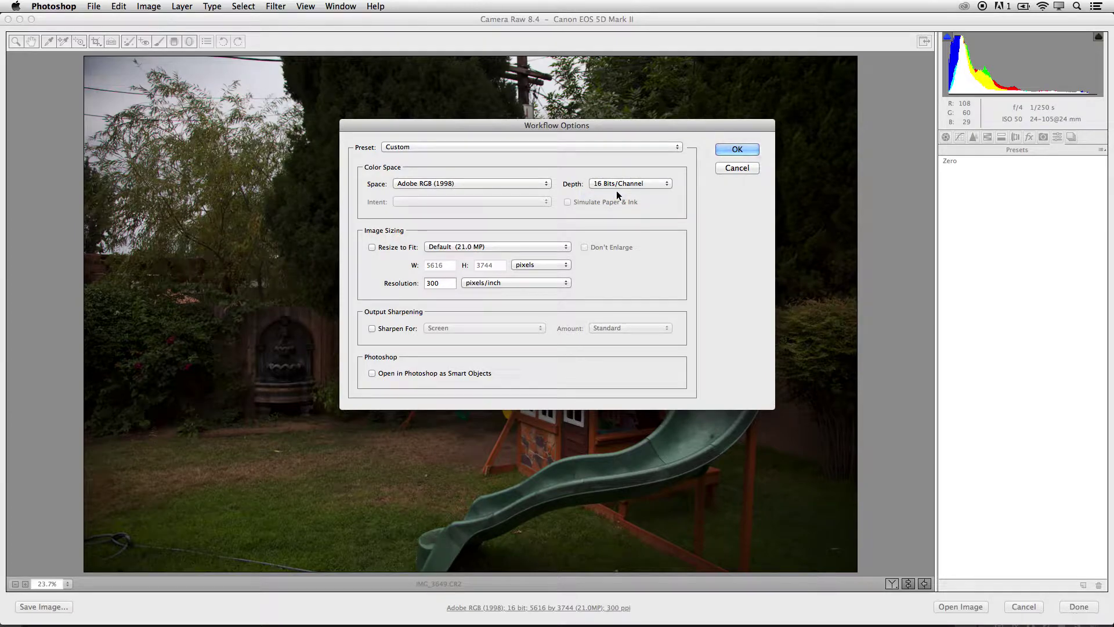
click(737, 149)
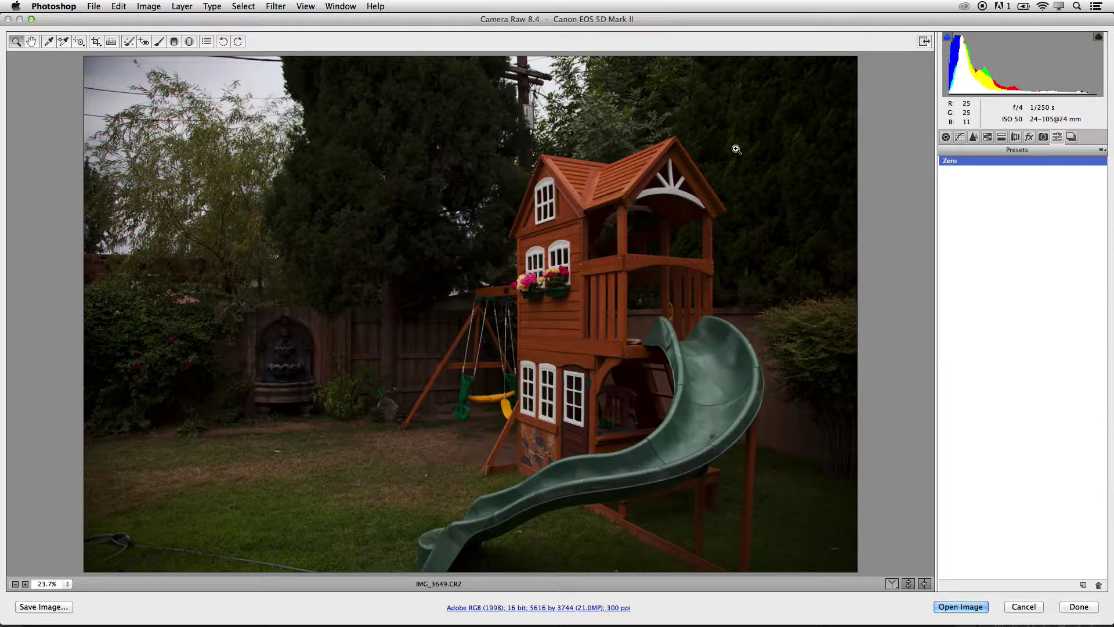
click(960, 606)
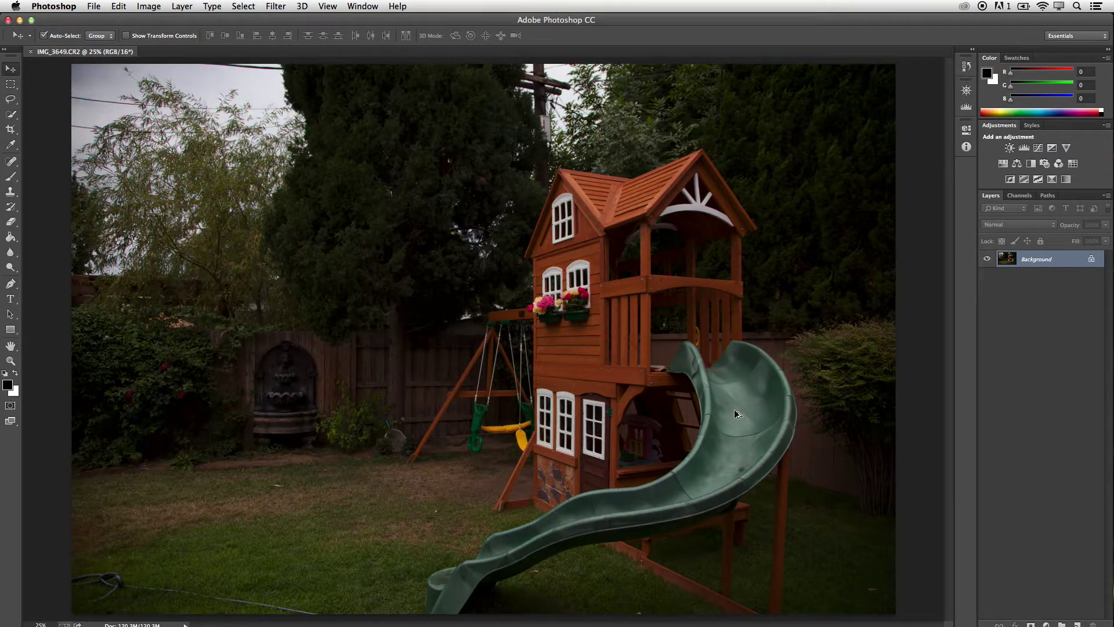
Step: Inspect the playhouse photo at 100%, panning over the roof, window and swings, then fit to screen
key(super+1)
drag(783, 366, 489, 510)
drag(708, 303, 689, 377)
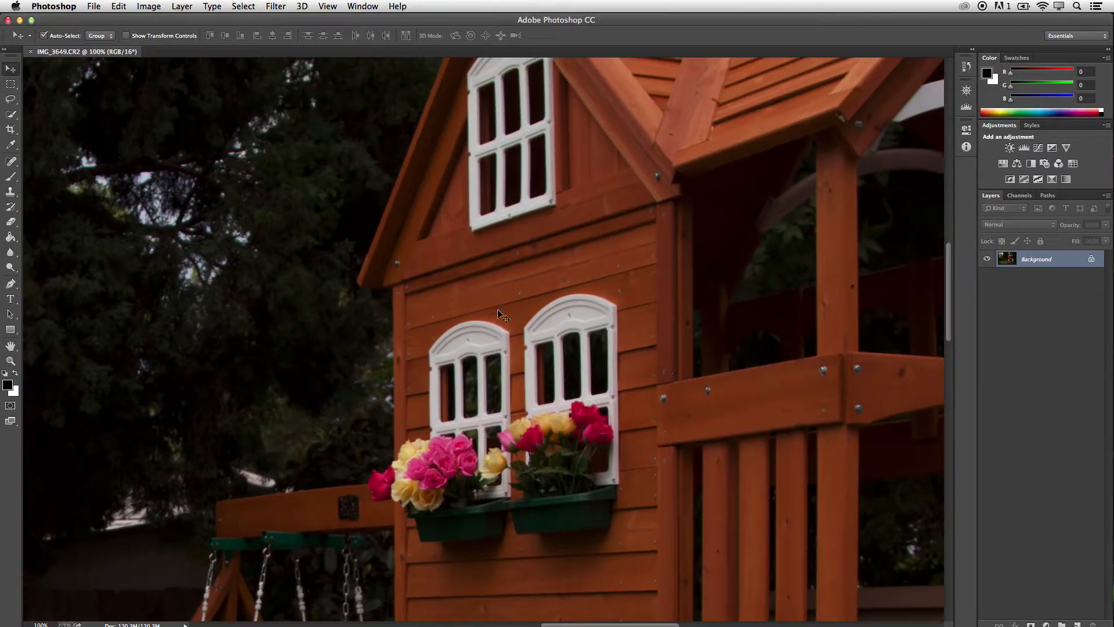
drag(651, 423, 675, 236)
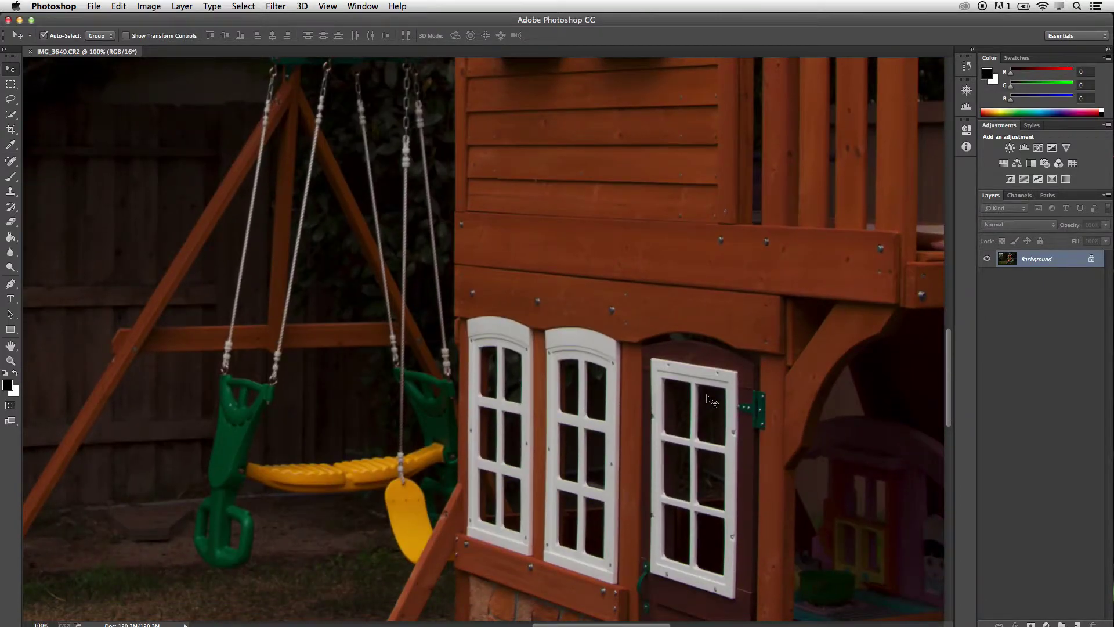
key(super+0)
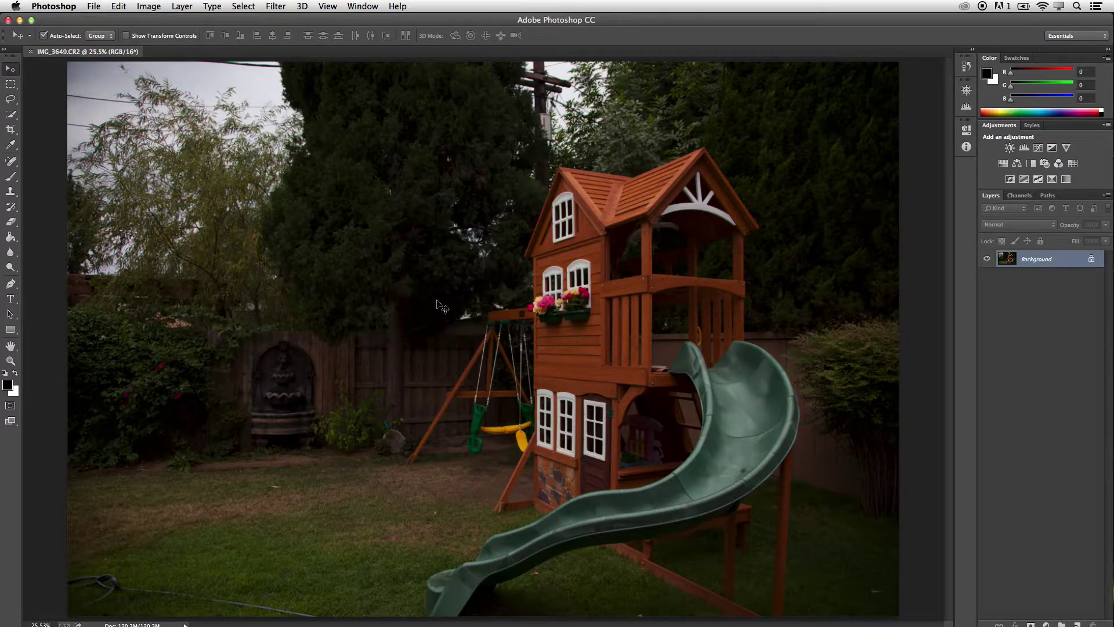
Step: Resize the image to 50% width (2808 × 1872 px) with Bicubic (smooth gradients) resampling
click(155, 6)
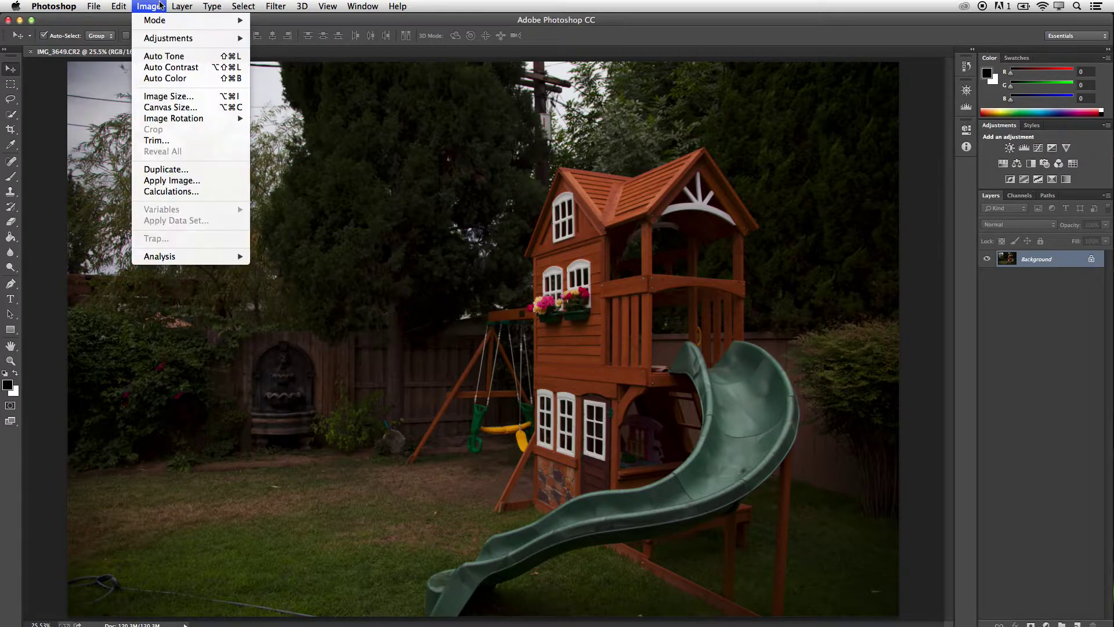
click(182, 97)
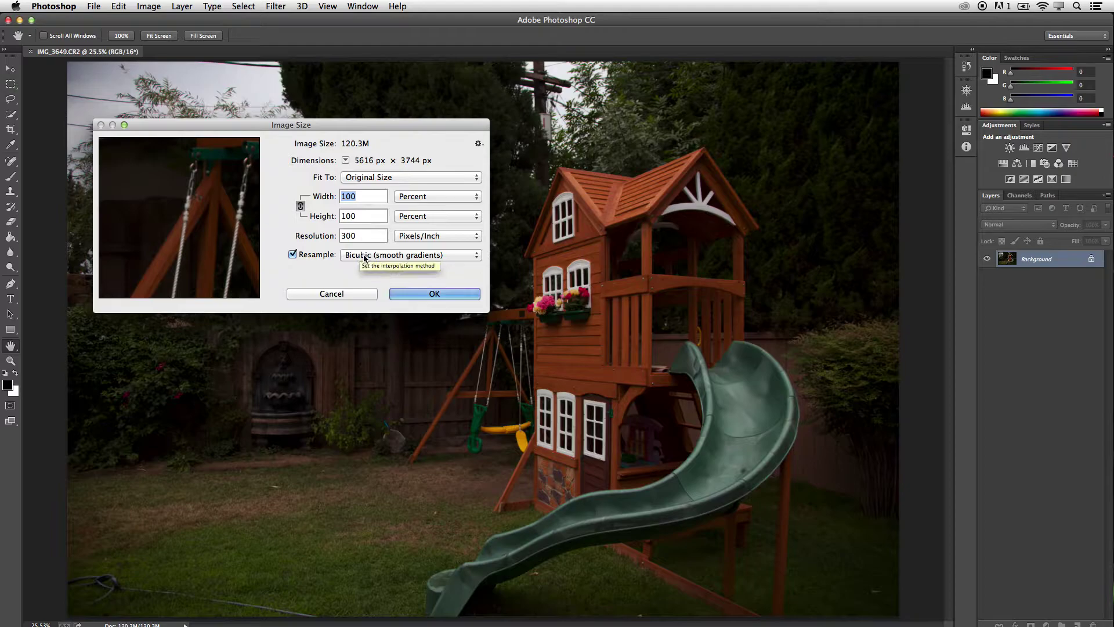
click(365, 255)
click(376, 238)
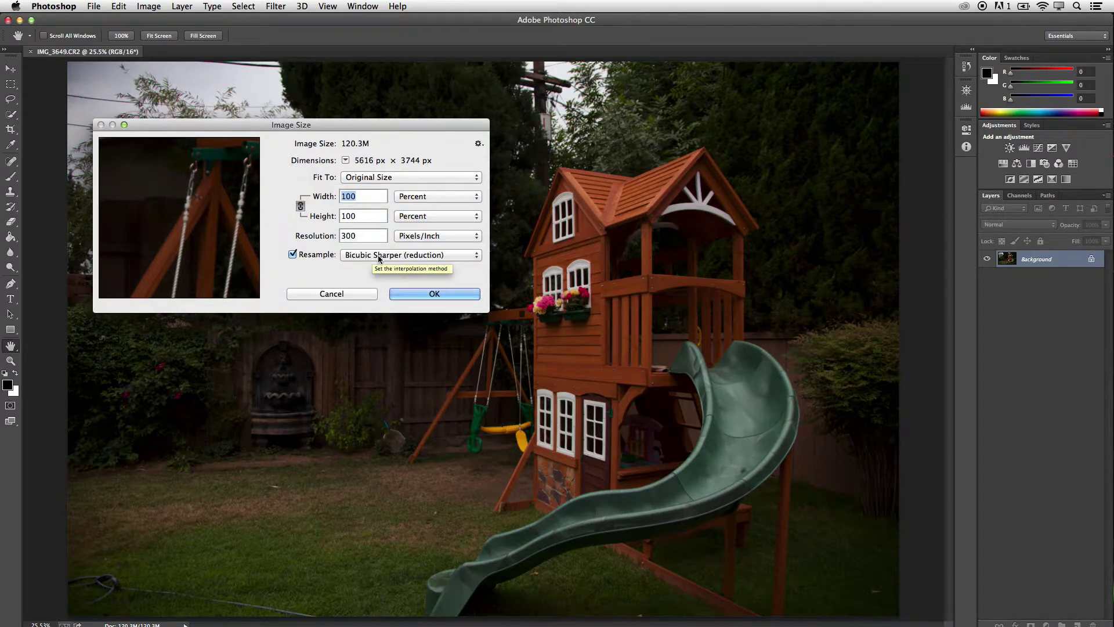
click(395, 257)
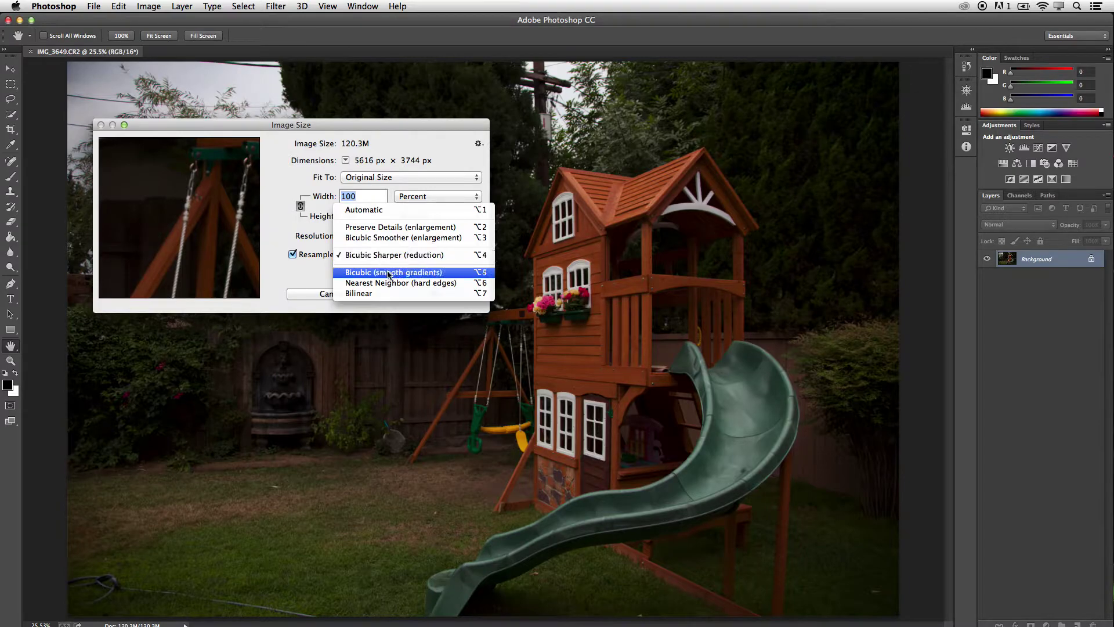
click(392, 272)
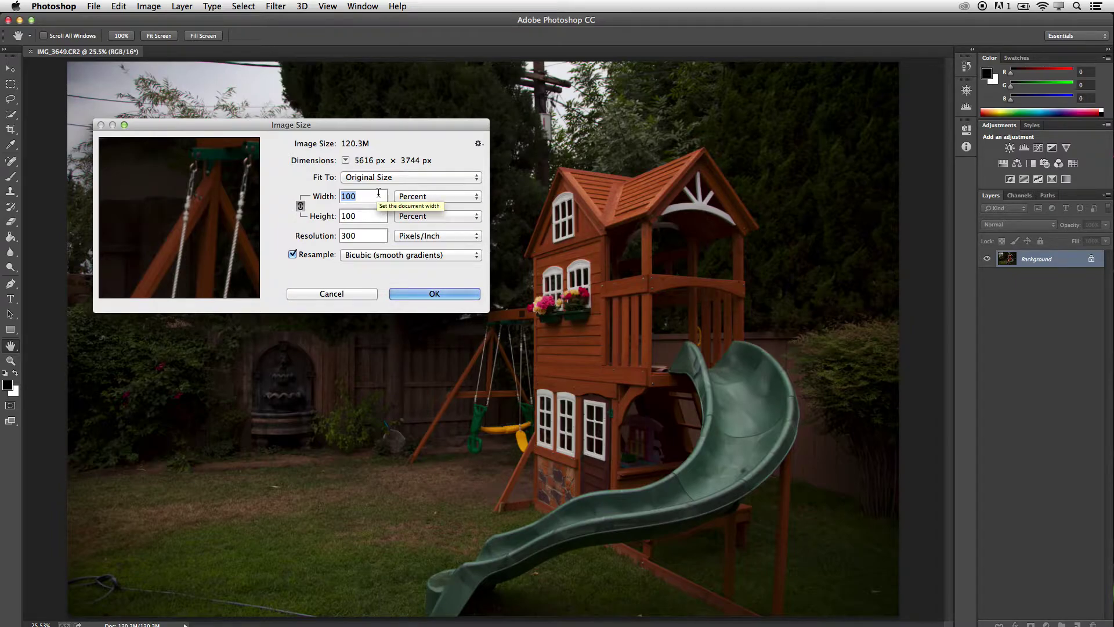
text(50)
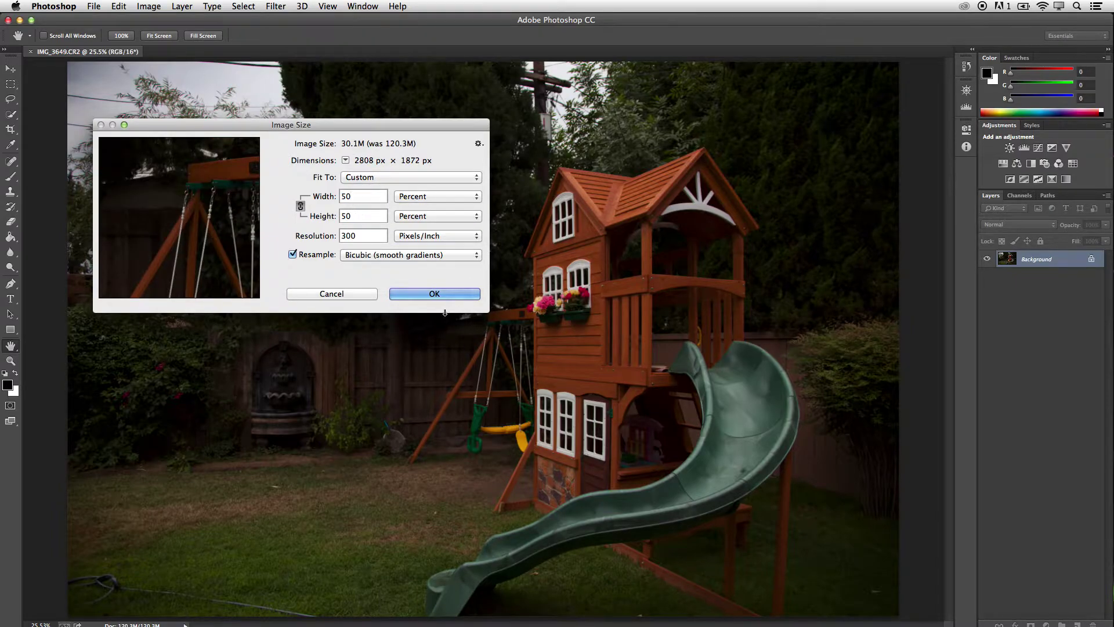
click(436, 293)
key(v)
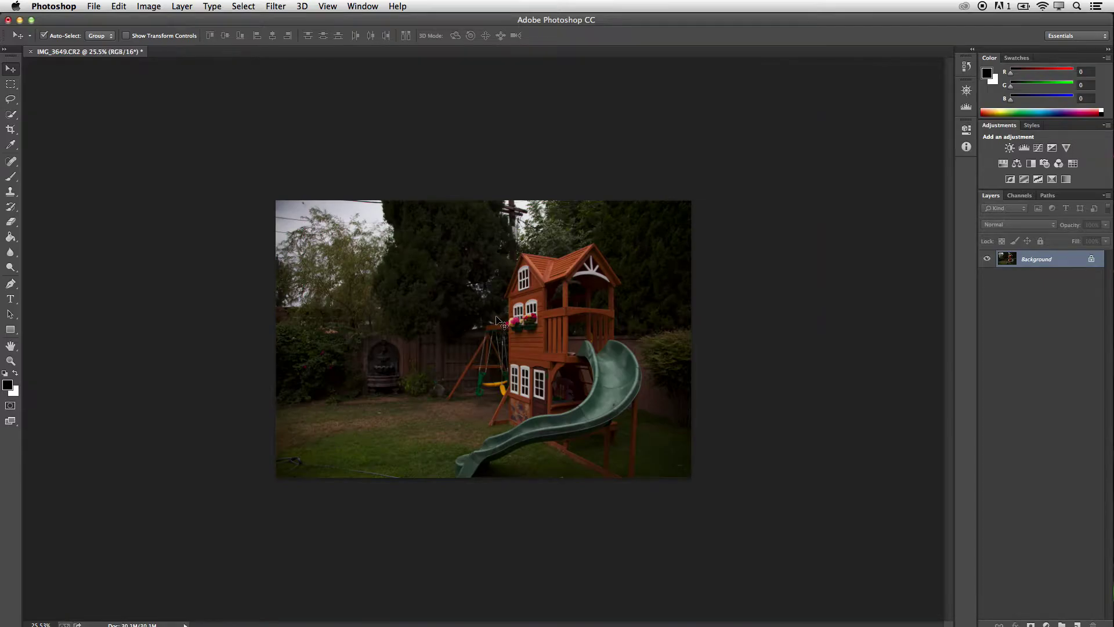
Step: Duplicate the resized photo as IMG_3649 copy and bring up the Topaz Labs filter list
scroll(496, 318, up, 4)
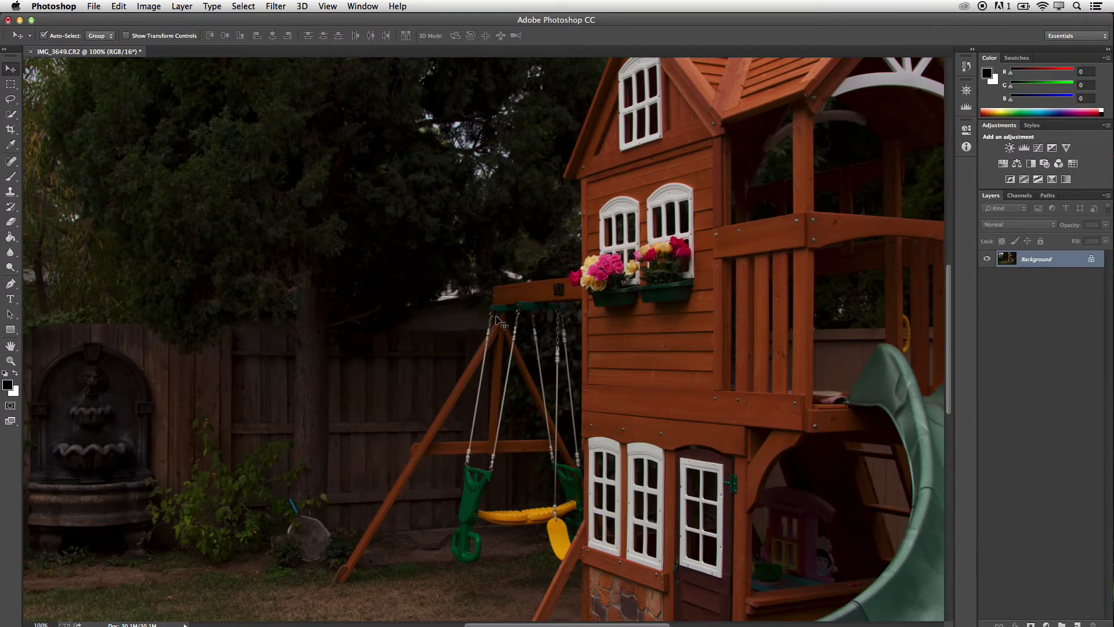
key(super+0)
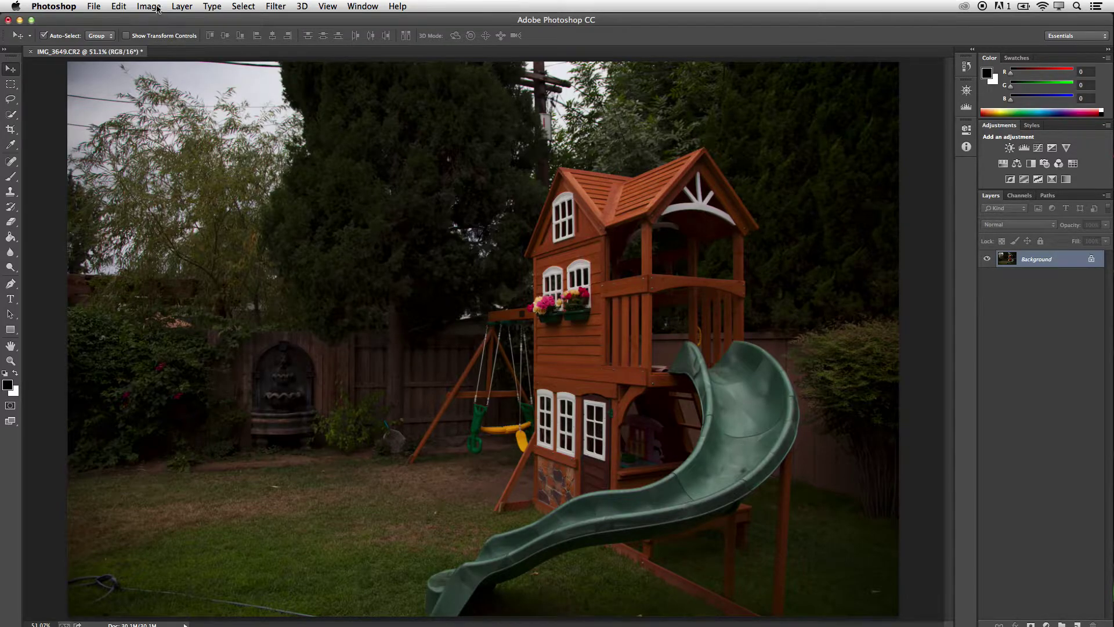
click(149, 6)
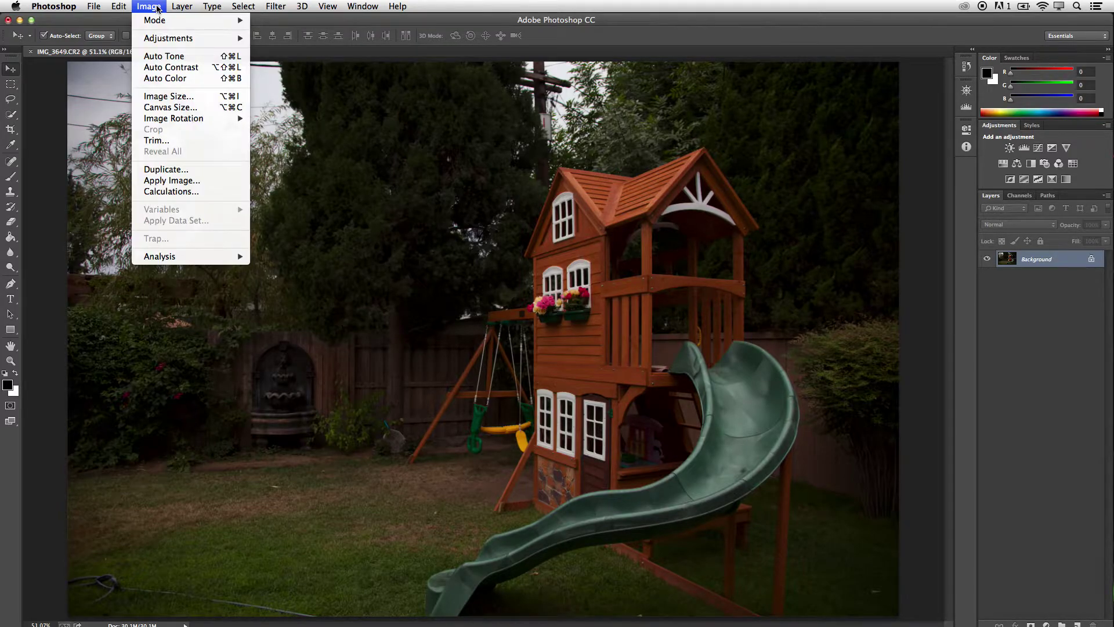
click(172, 169)
click(485, 212)
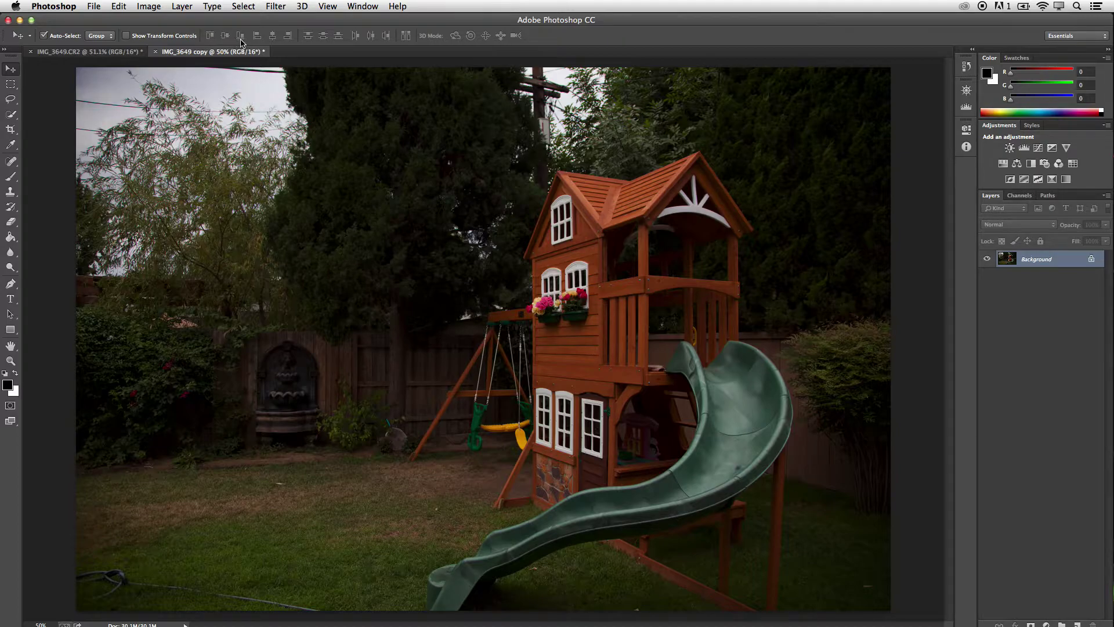
click(276, 6)
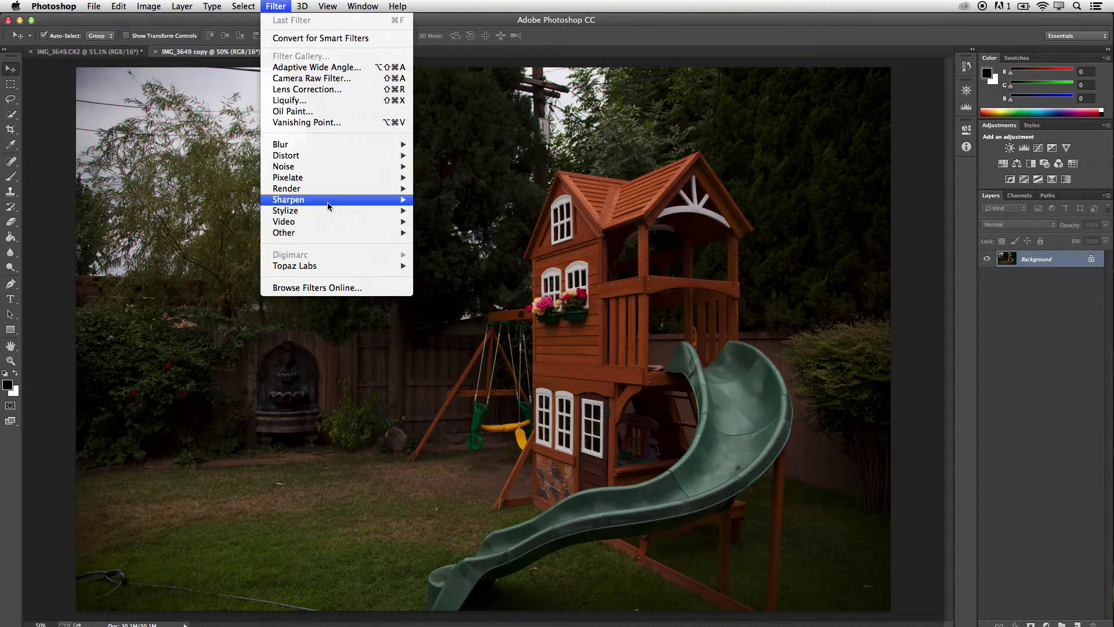
mouse_move(331, 267)
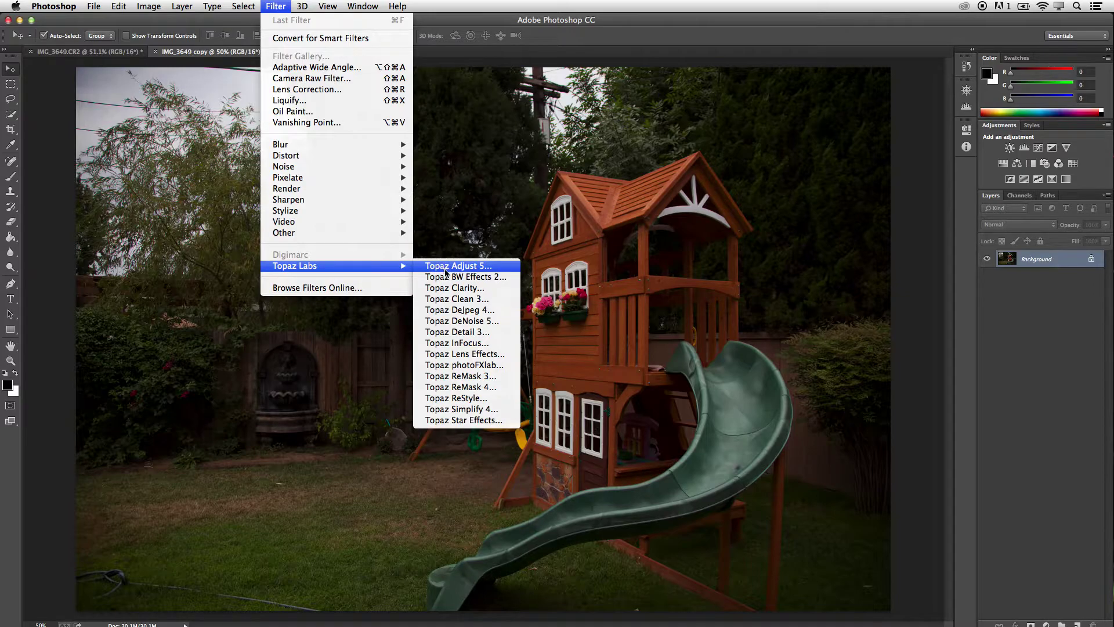
Step: Launch Topaz DeNoise 5 with Luma preview, Normal Auto Brighten and Overall Strength 0.03
click(449, 323)
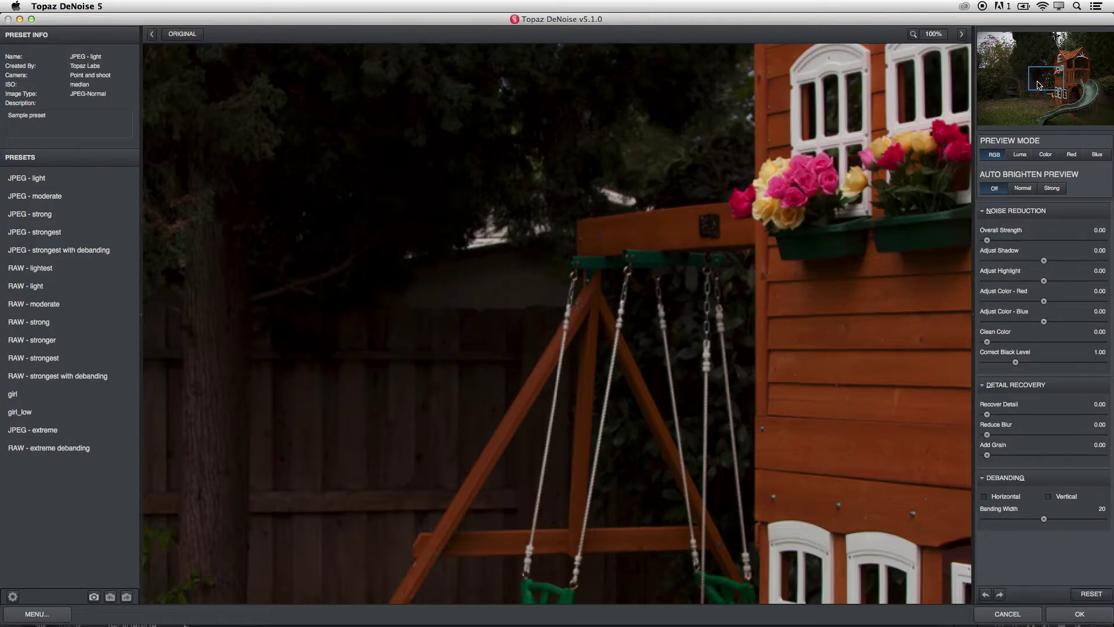
drag(1044, 77, 1059, 93)
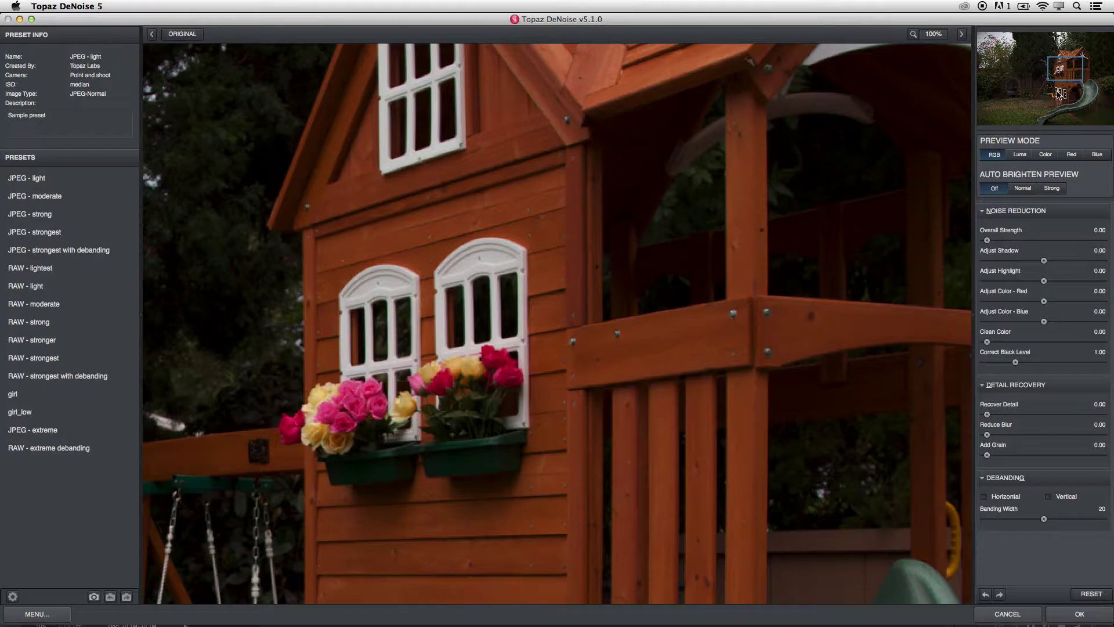
drag(1071, 80, 991, 53)
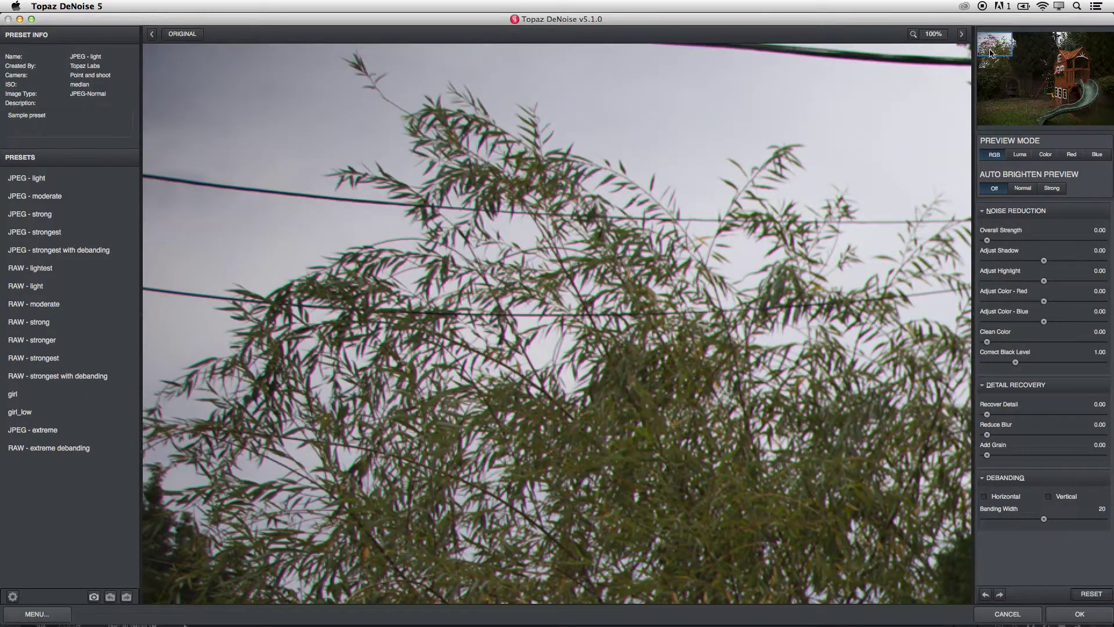
click(1020, 155)
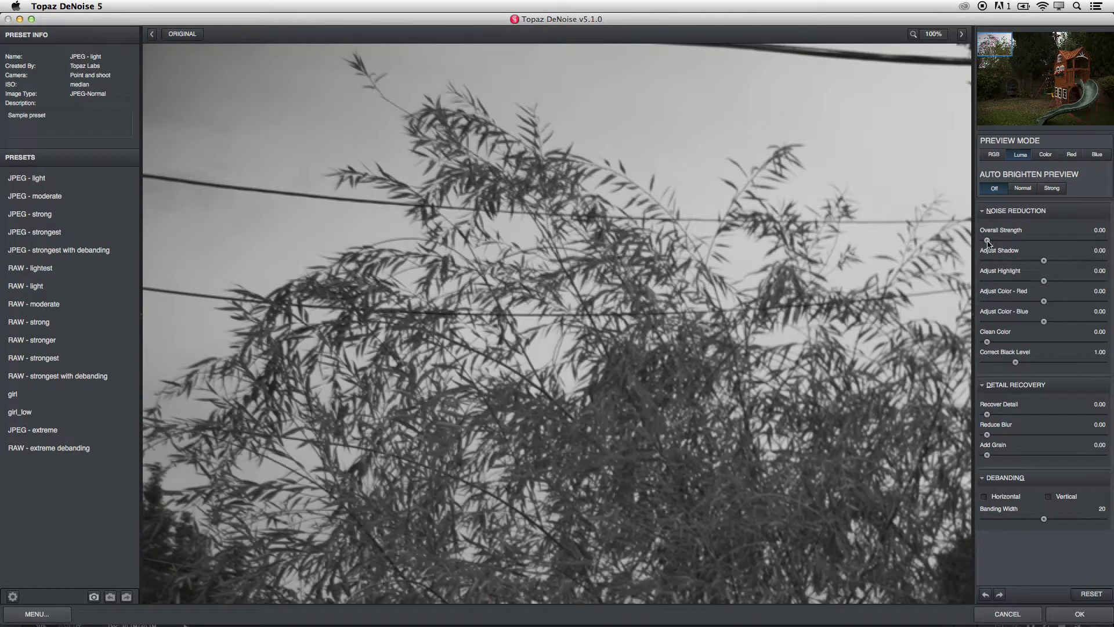
drag(987, 240, 1000, 239)
click(1024, 189)
drag(1000, 240, 995, 240)
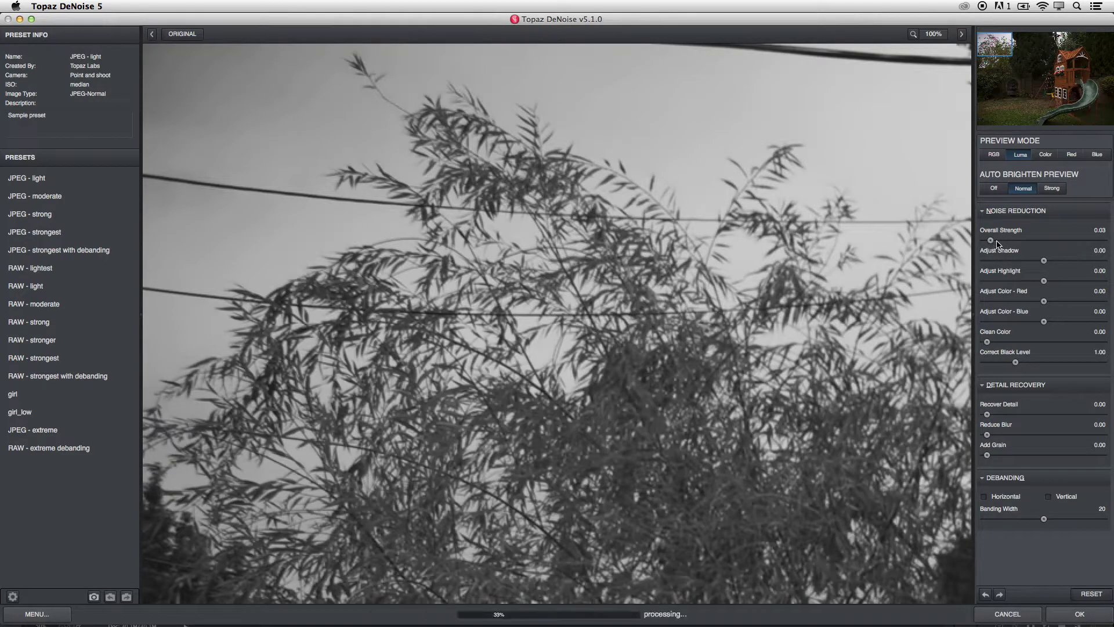
Step: Zoom the preview to 300% on the swing set and raise Recover Detail to 0.39
click(1060, 84)
drag(1060, 84, 1041, 91)
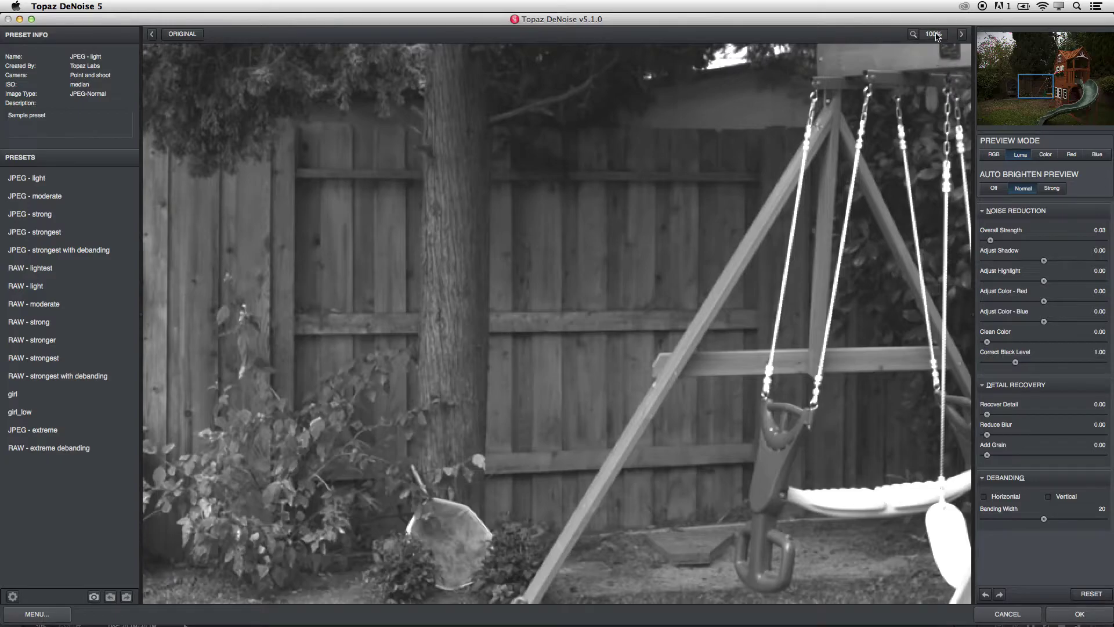
click(937, 57)
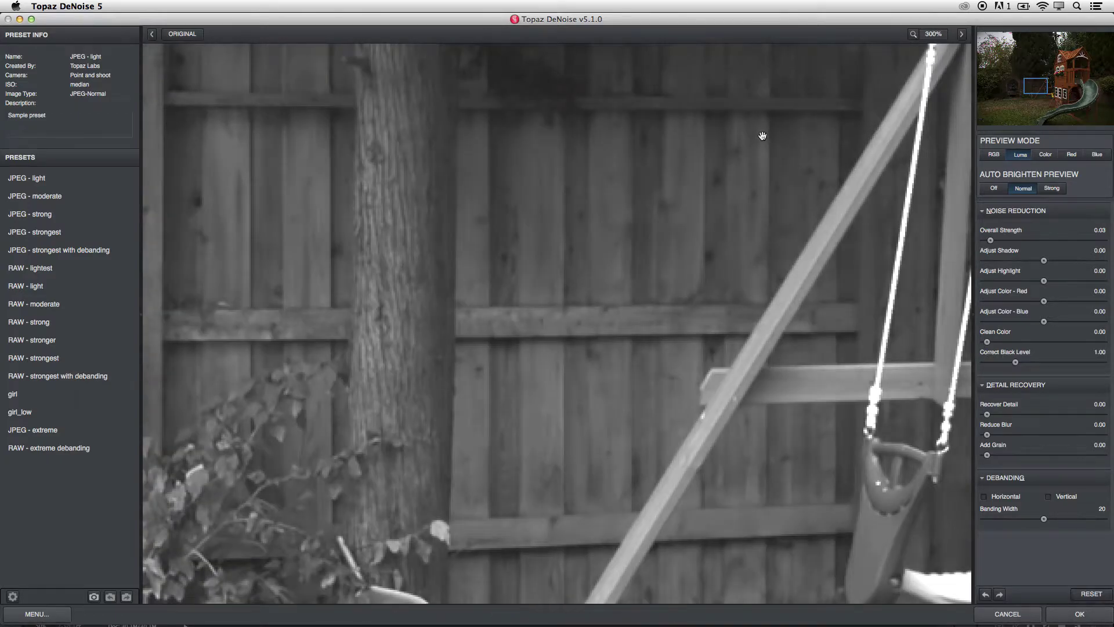
click(772, 325)
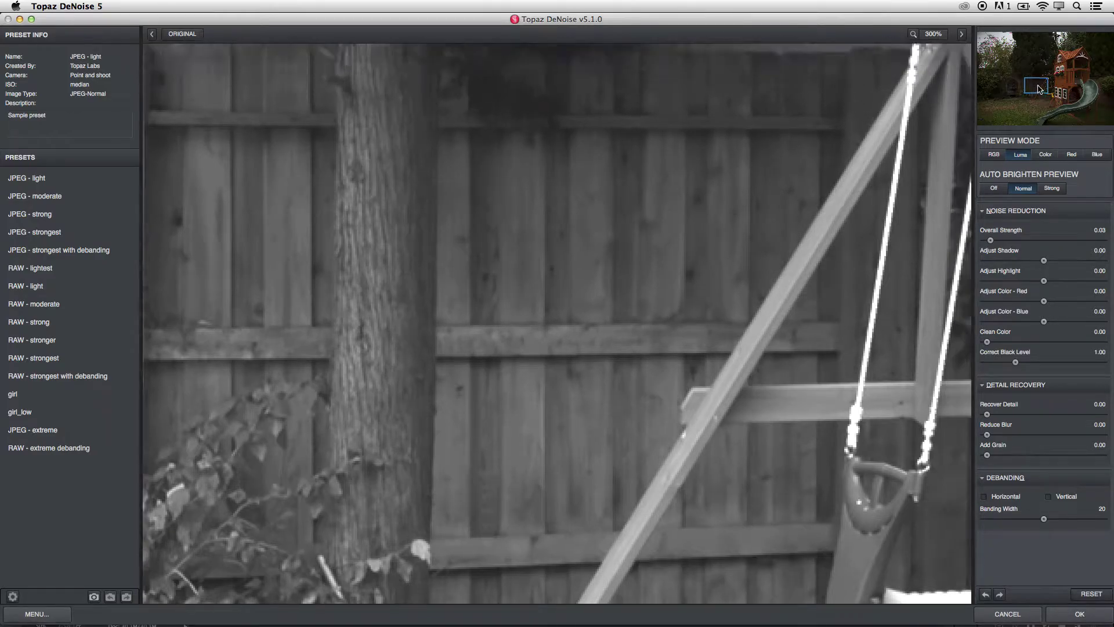
drag(1033, 84, 1040, 80)
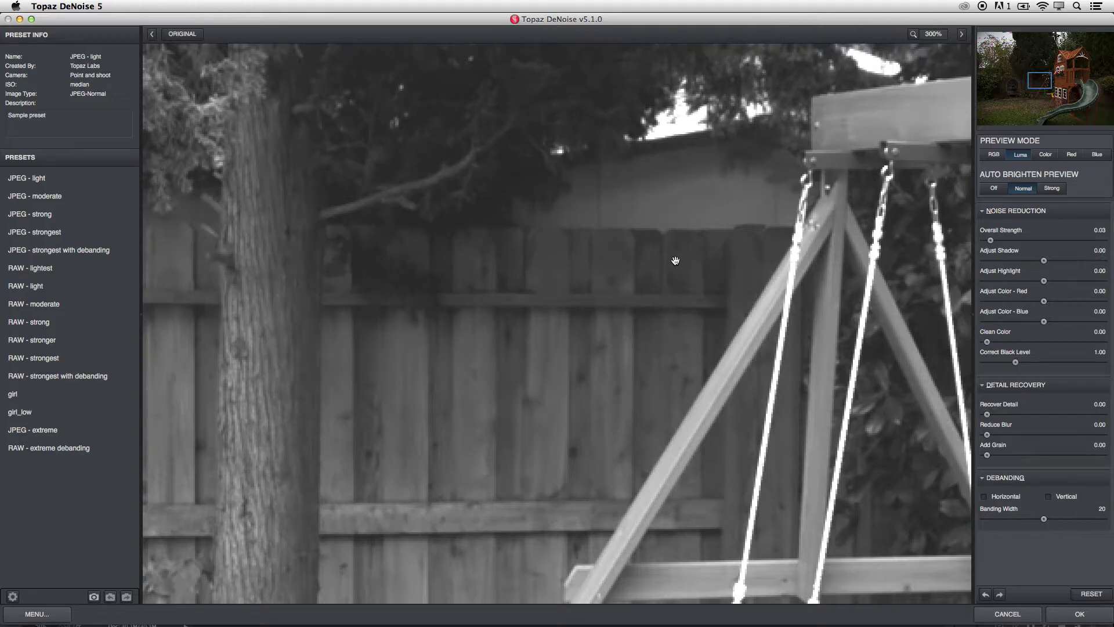
drag(987, 414, 1031, 415)
Step: Set Adjust Highlight to -0.42, switch preview to RGB, raise Recover Detail to 0.47, and apply the denoise
click(717, 356)
drag(1042, 85, 1076, 96)
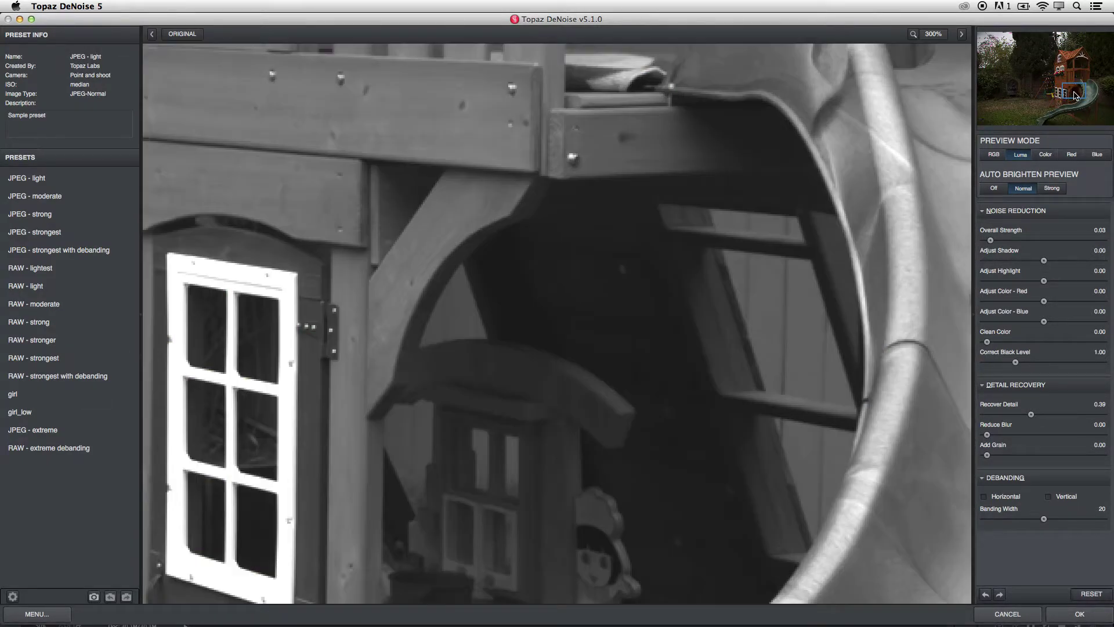
click(640, 319)
click(637, 321)
drag(1044, 283, 1028, 262)
click(994, 155)
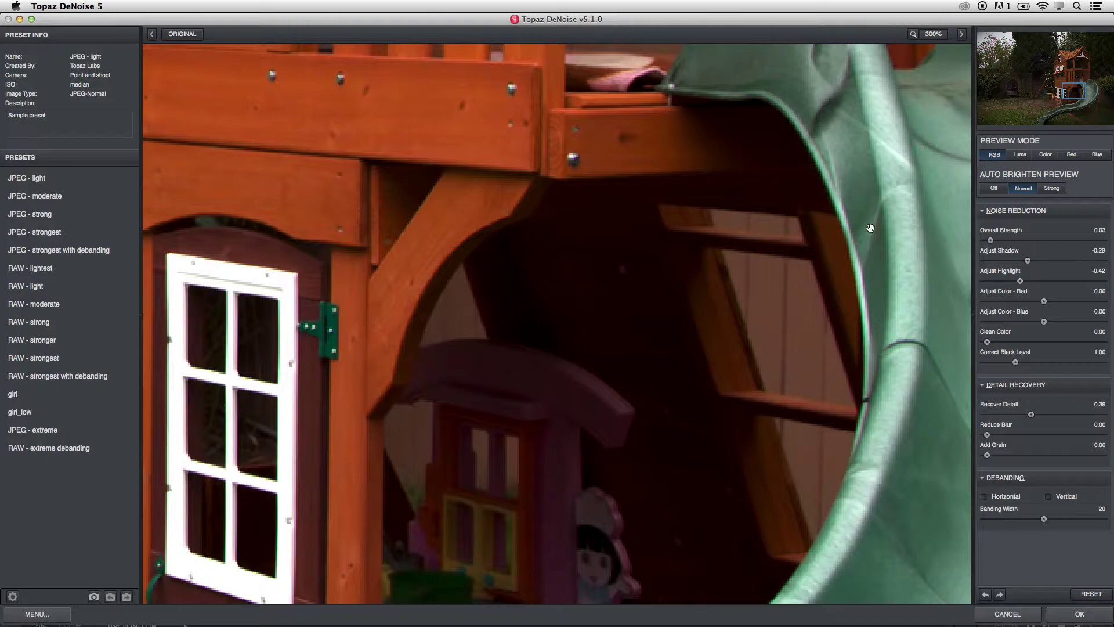
drag(1031, 415, 1040, 414)
click(1088, 619)
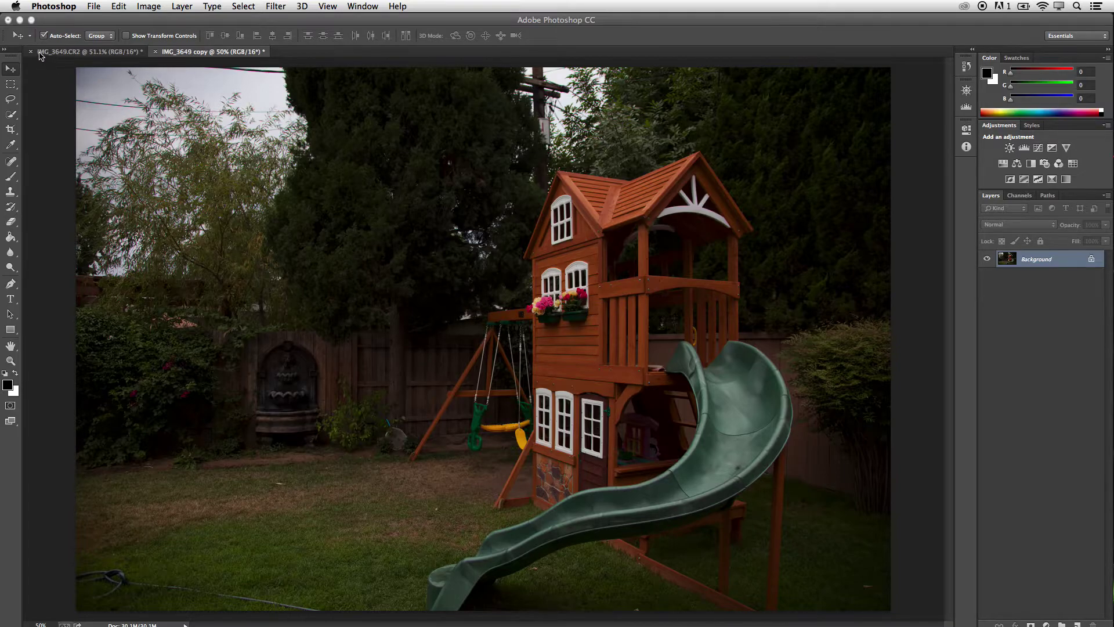
Step: Close IMG_3649.CR2 without saving and duplicate the denoised image as IMG_3649 copy 2
click(31, 52)
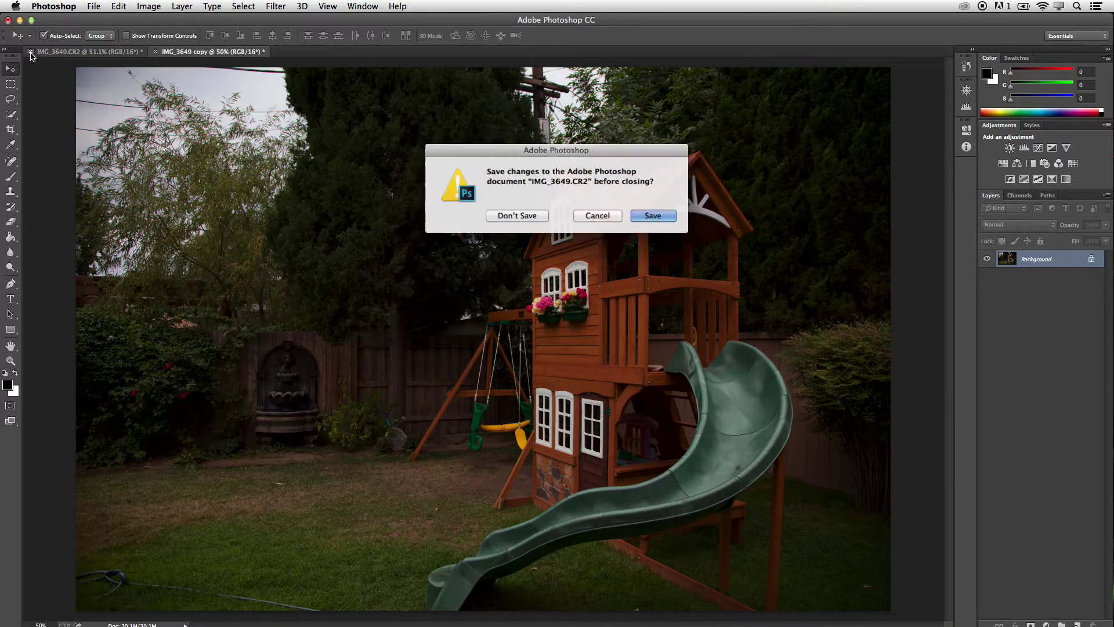
key(super+d)
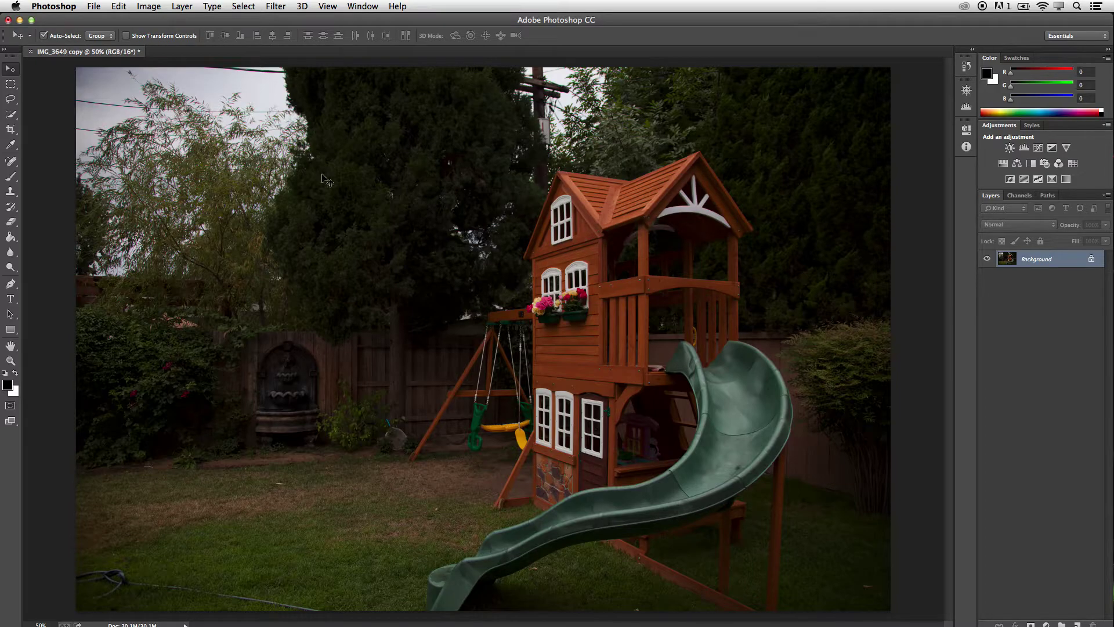
click(149, 6)
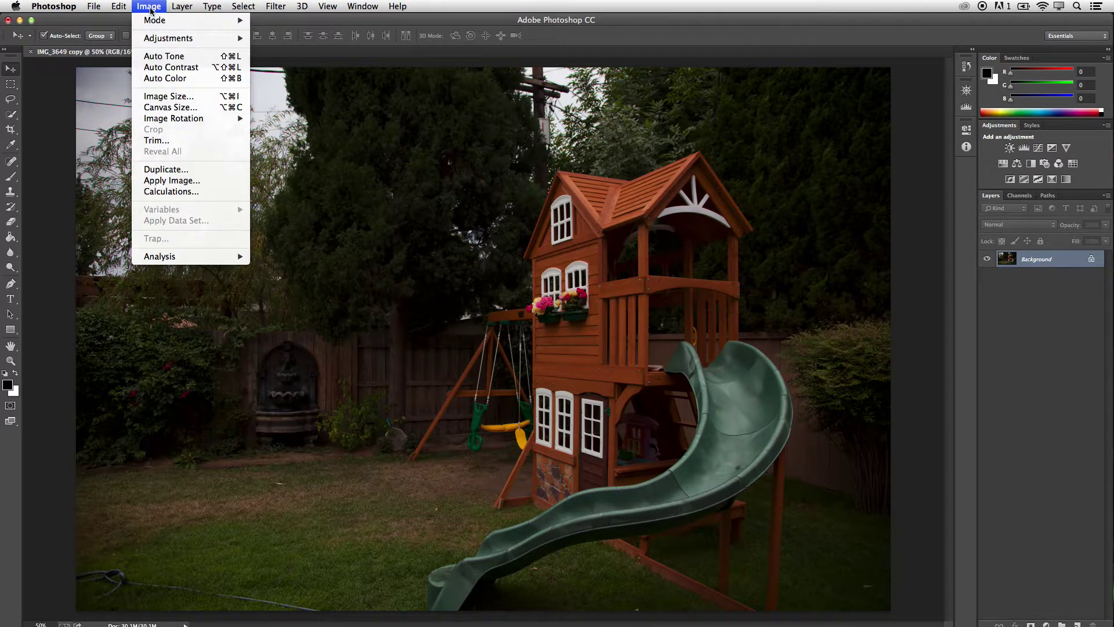
click(192, 170)
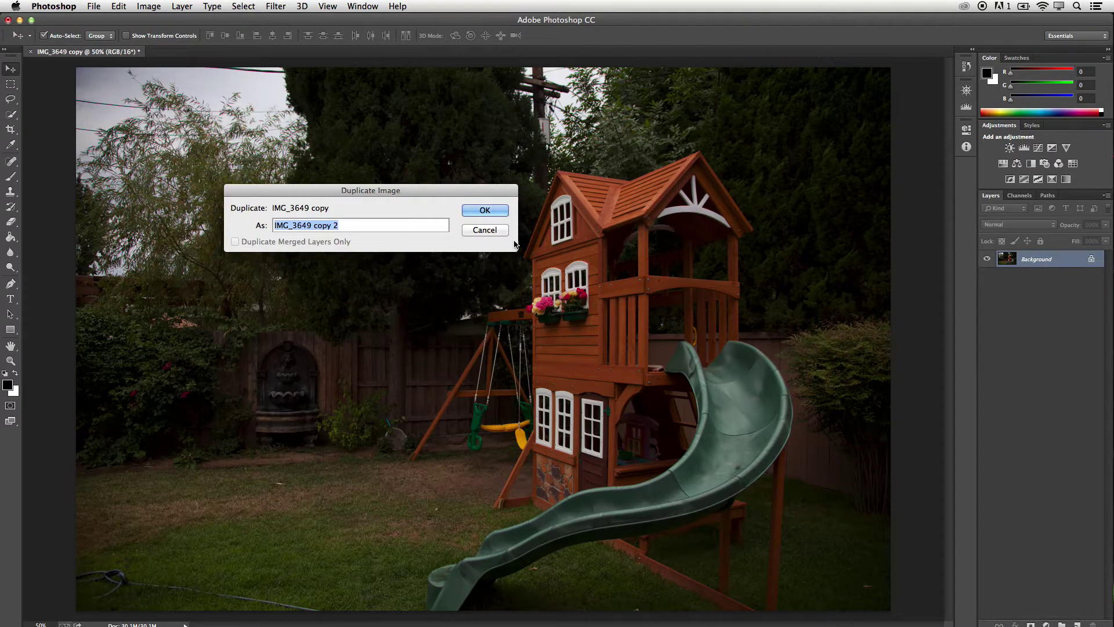
click(487, 210)
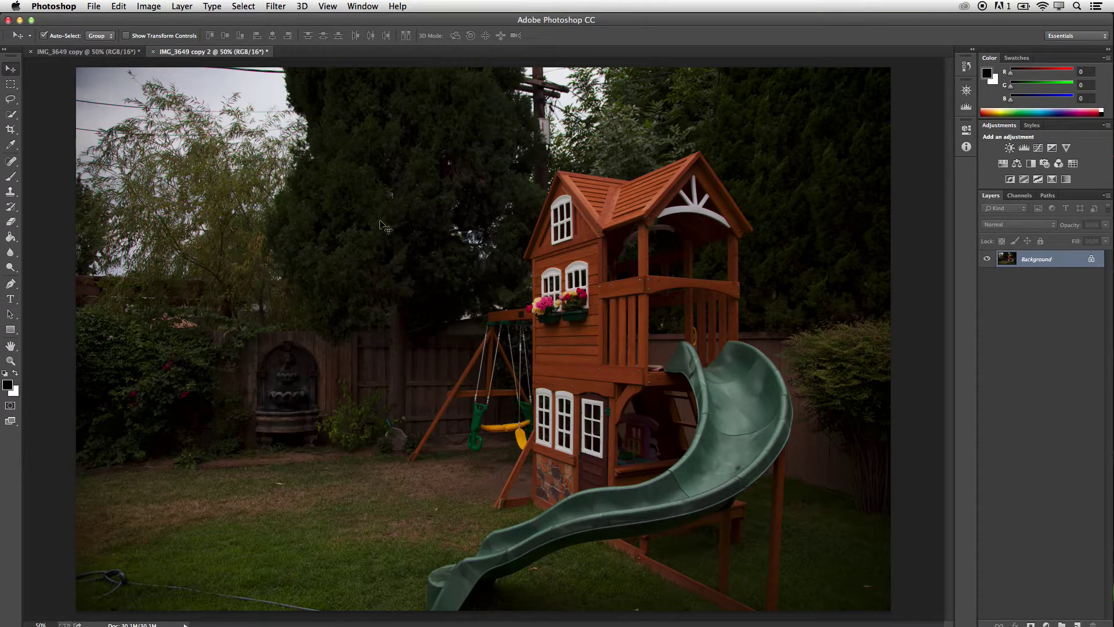
click(149, 6)
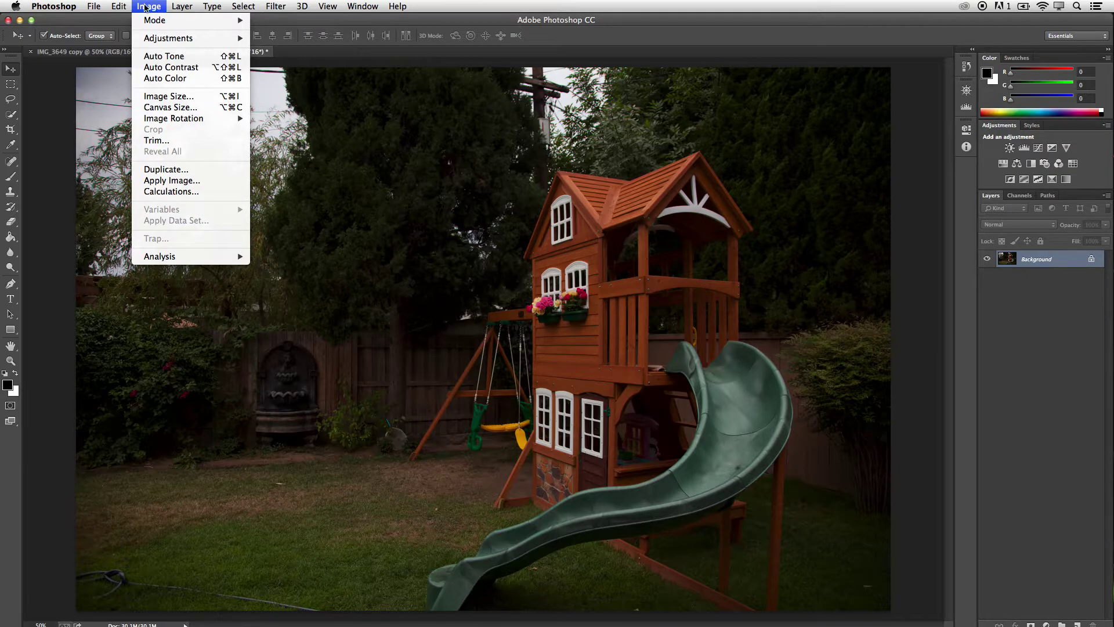
Step: Open HDR Toning on IMG_3649 copy 2, zoom to 200% on the roof gable, and enable Smooth Edges
mouse_move(152, 36)
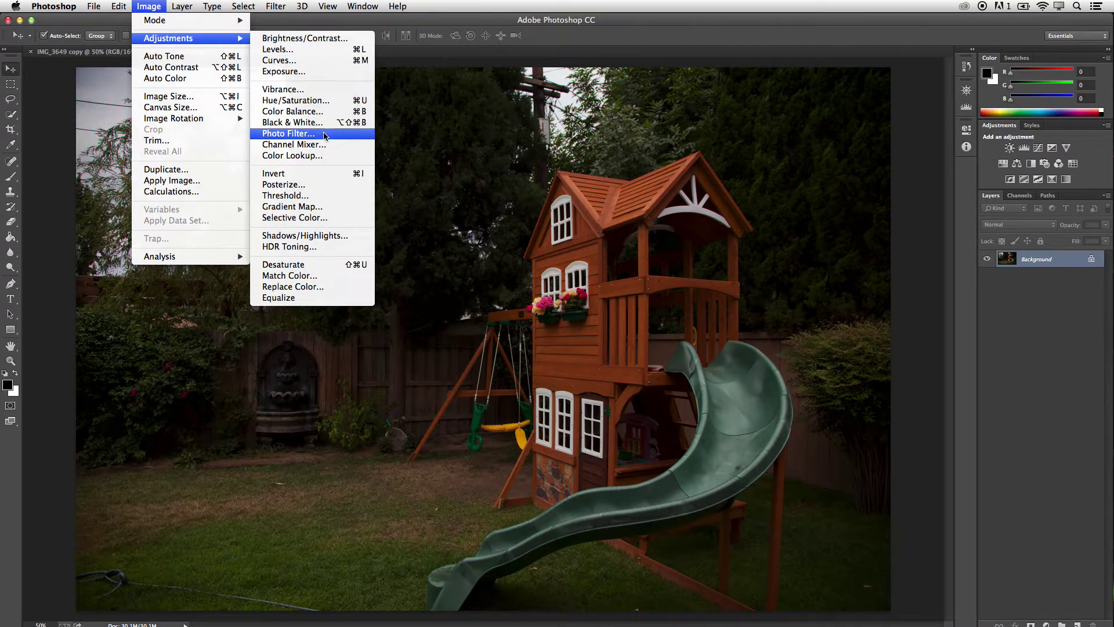
click(308, 247)
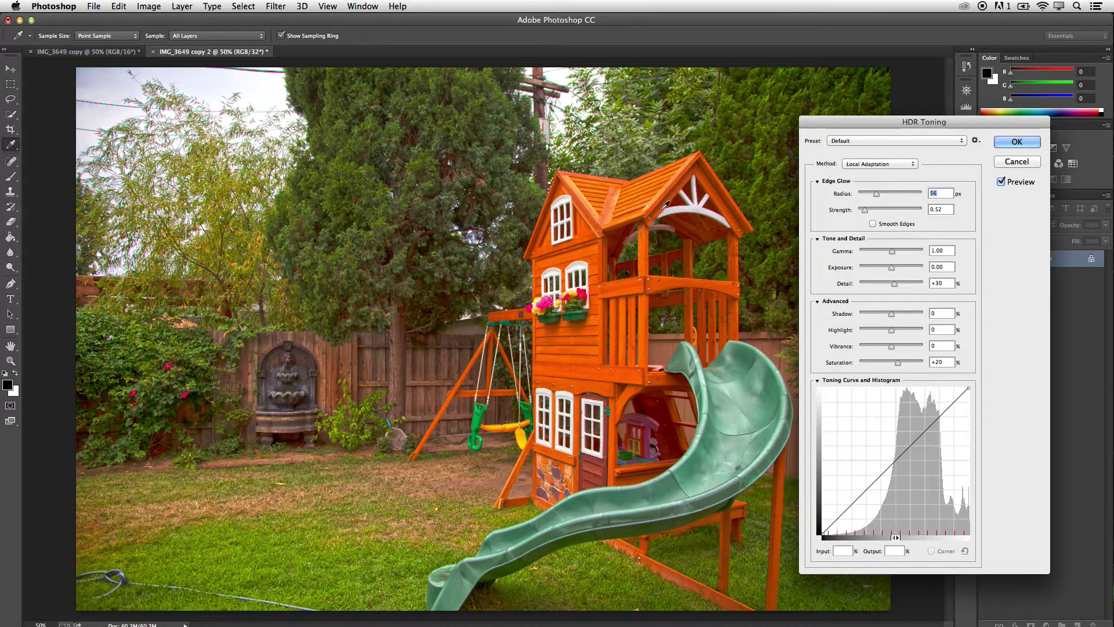
key(super+plus)
key(super+plus)
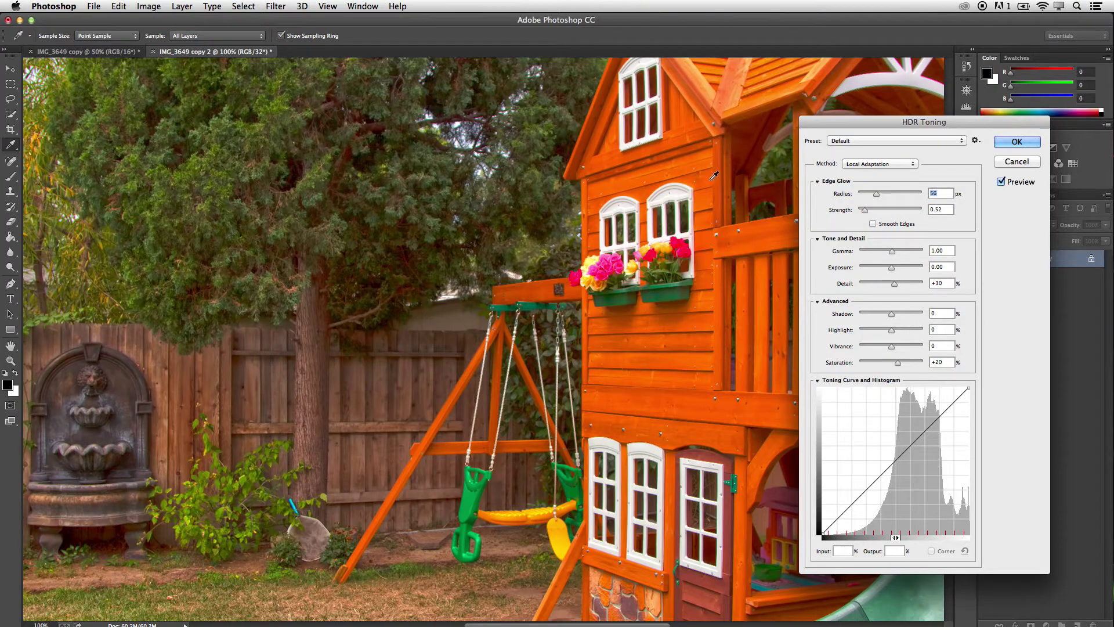
drag(719, 166, 590, 238)
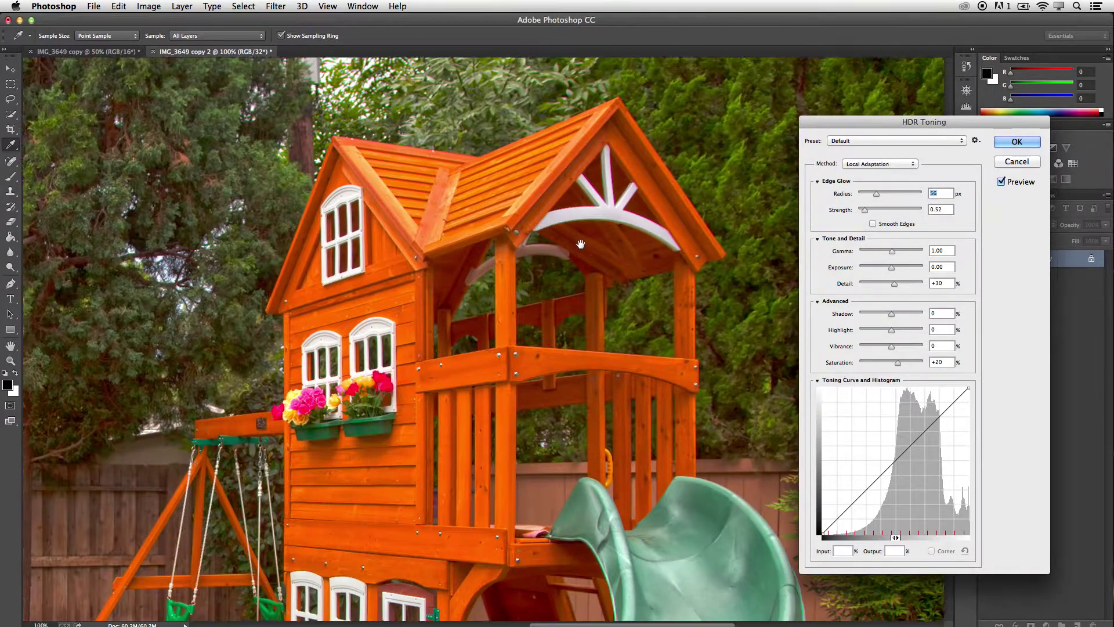
key(super+plus)
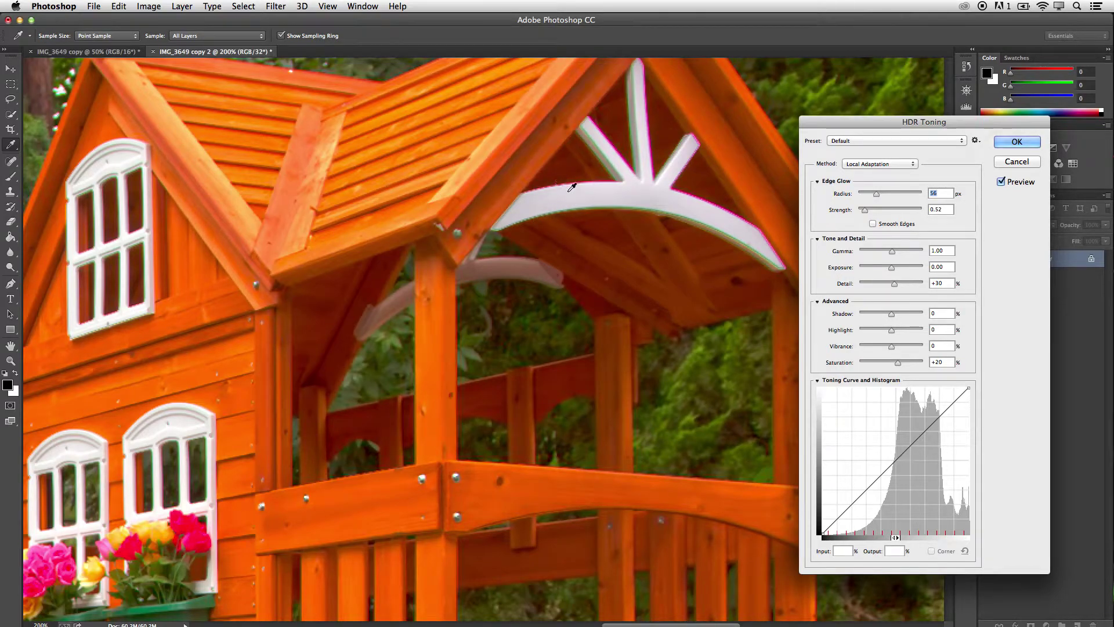
click(874, 224)
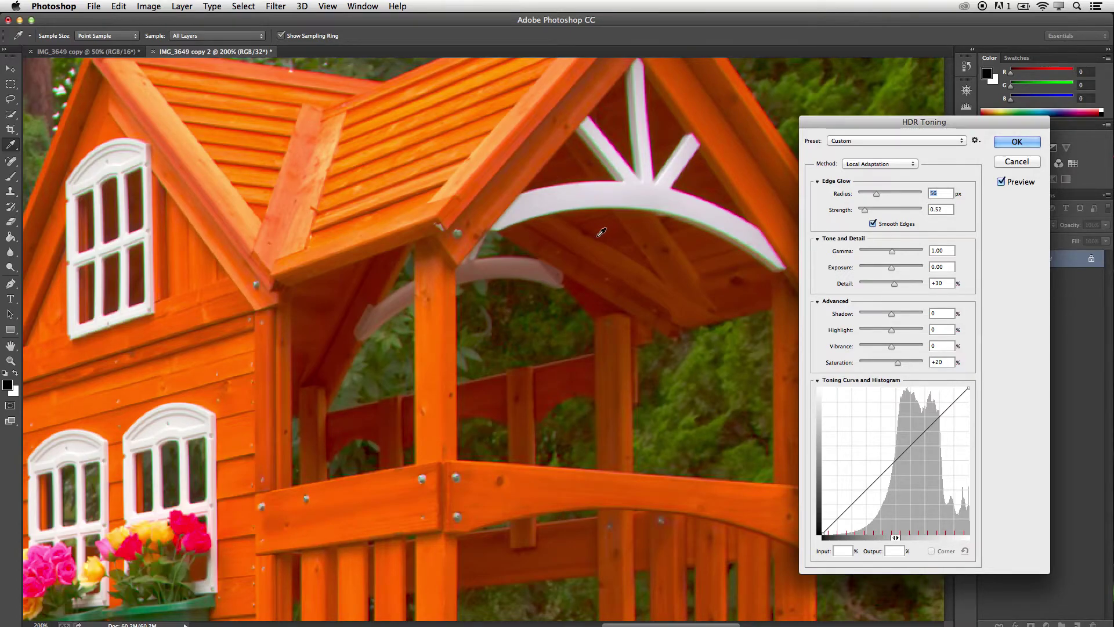
Step: Compare the HDR-toned preview against the original across the tree and fence
click(1001, 182)
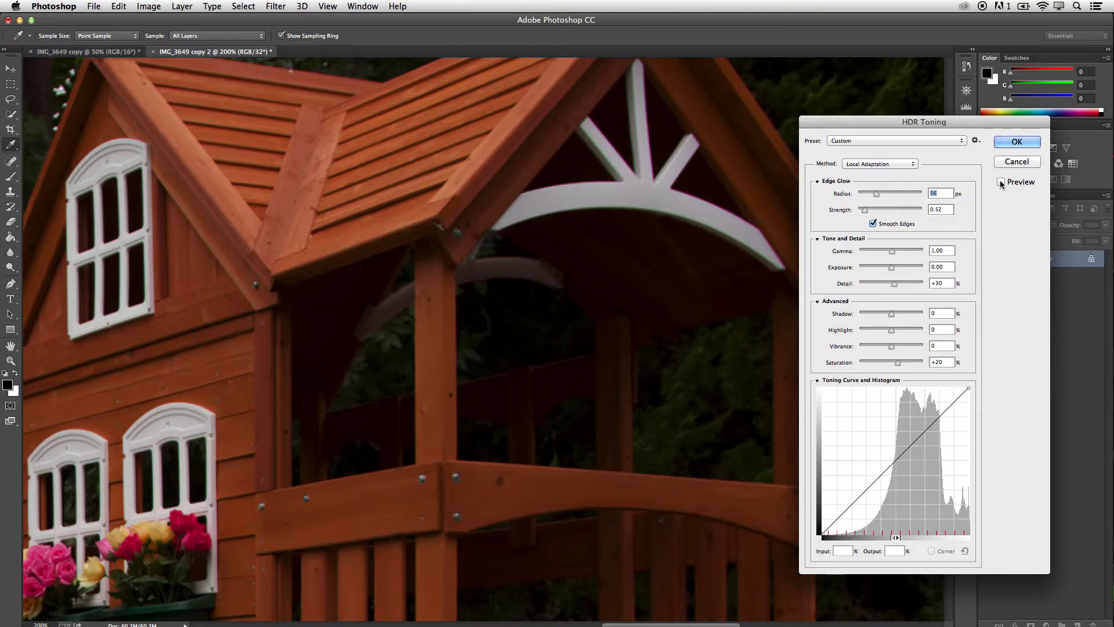
click(1000, 182)
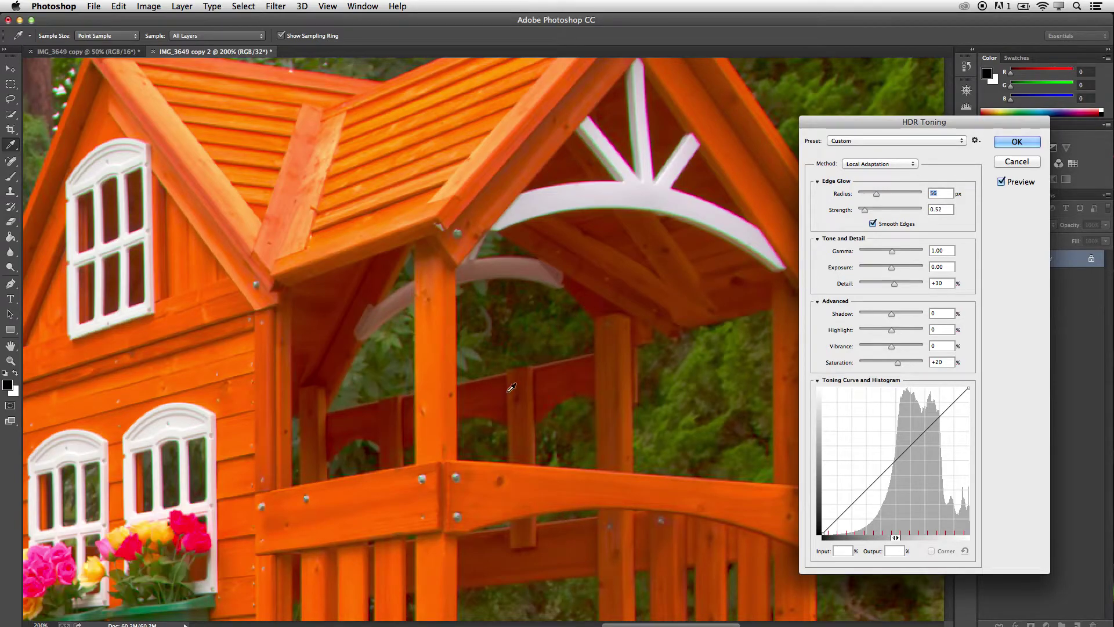
drag(510, 462, 609, 366)
drag(222, 372, 495, 350)
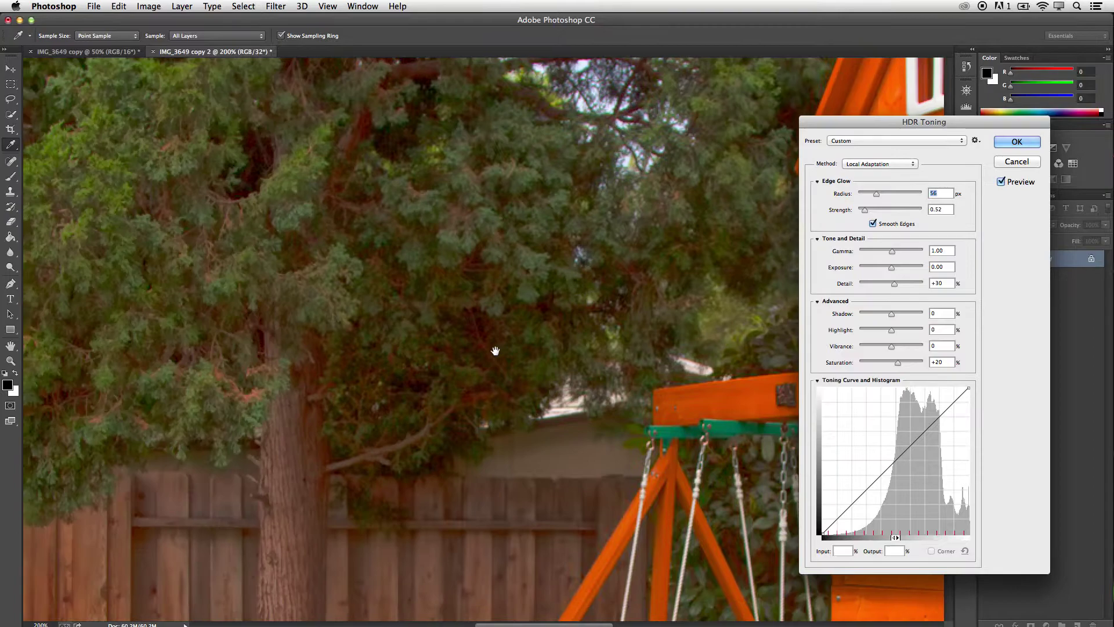
drag(462, 406, 493, 407)
click(1002, 183)
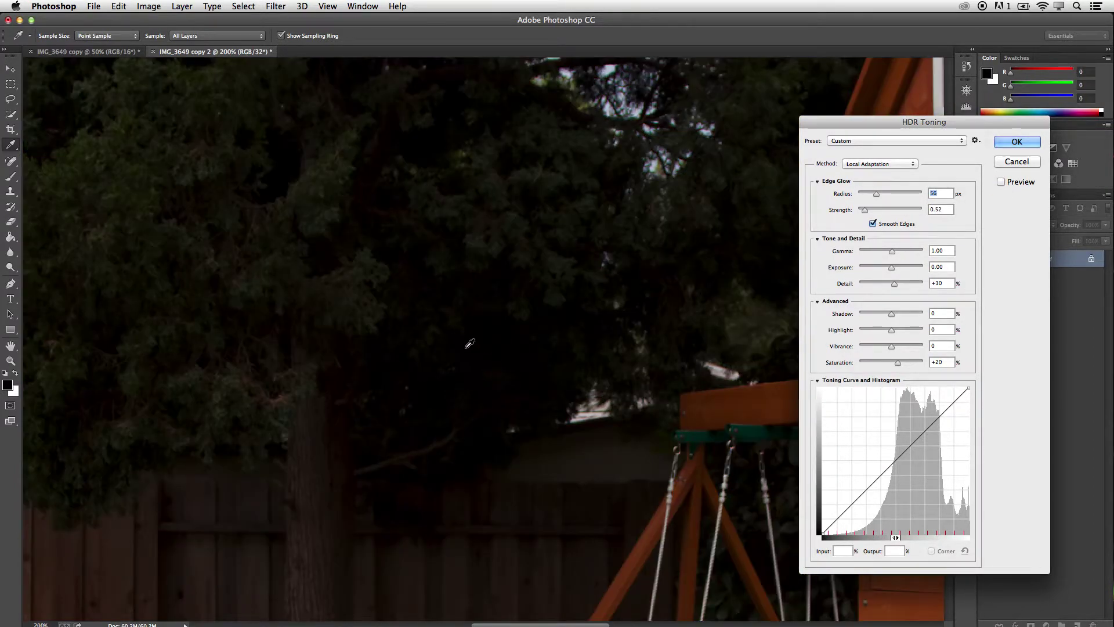
click(1001, 182)
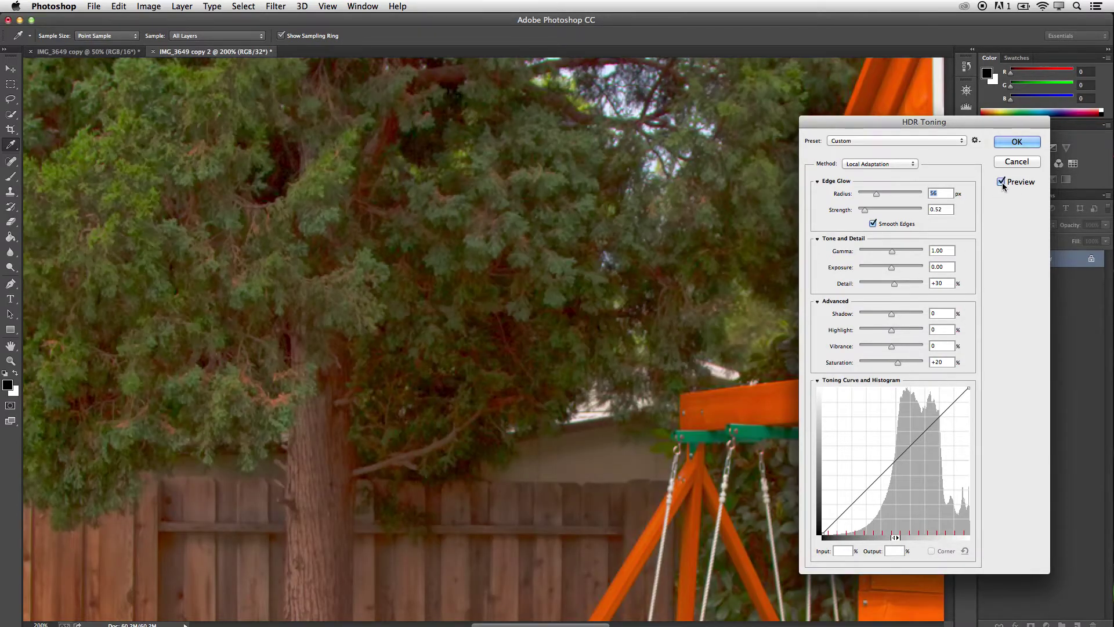
Step: Check the fountain and lawn, ease Saturation down to +17, and apply the HDR toning
drag(399, 399, 562, 229)
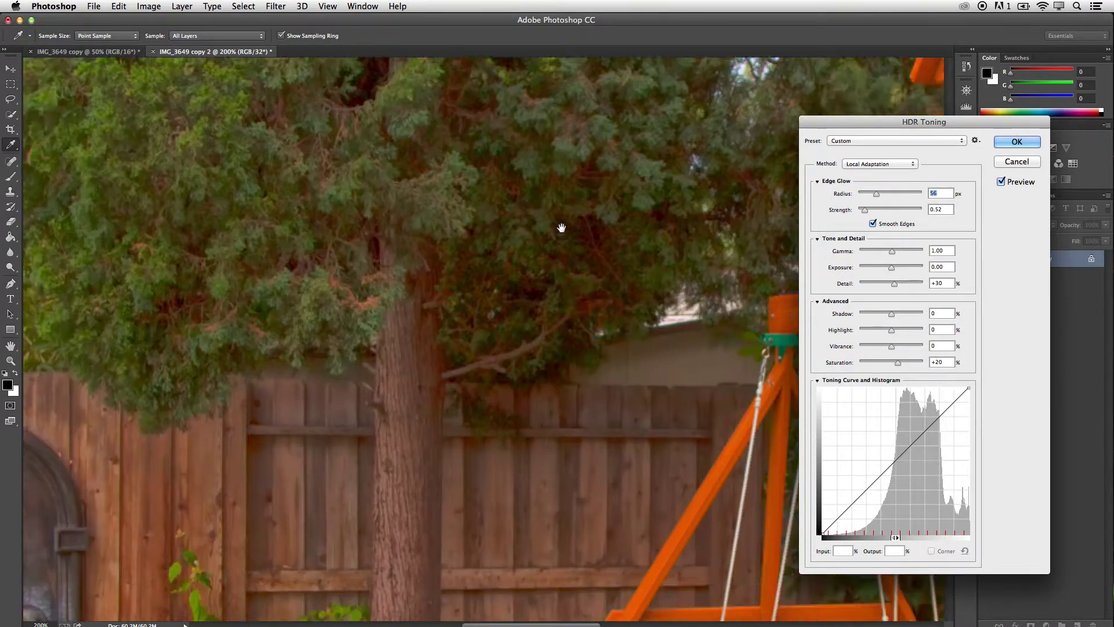
drag(318, 468, 558, 279)
drag(435, 424, 515, 341)
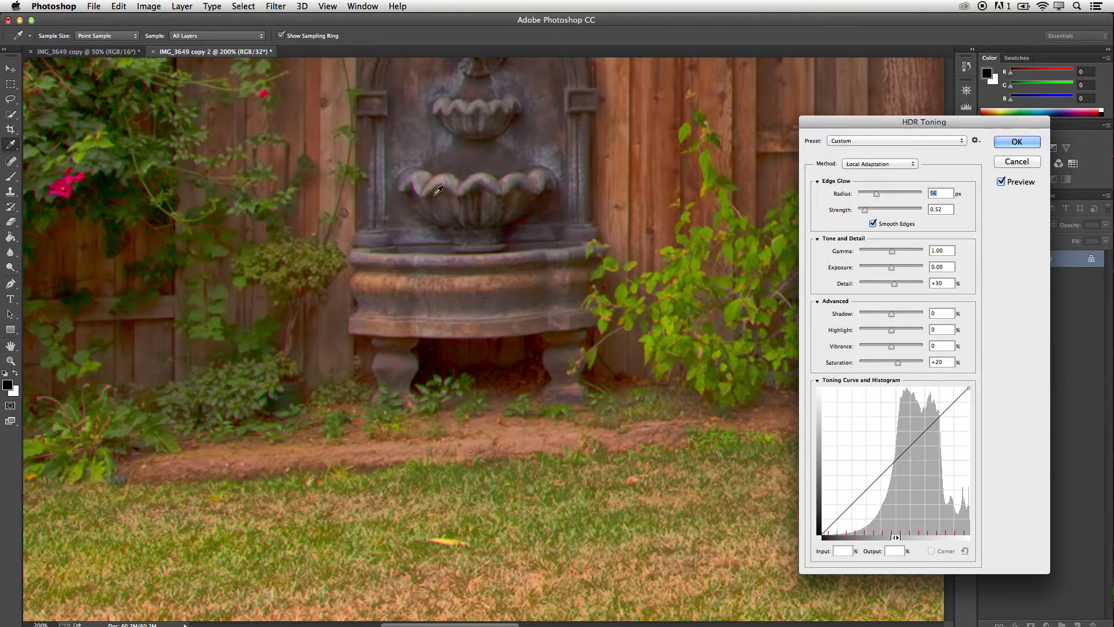
click(1001, 182)
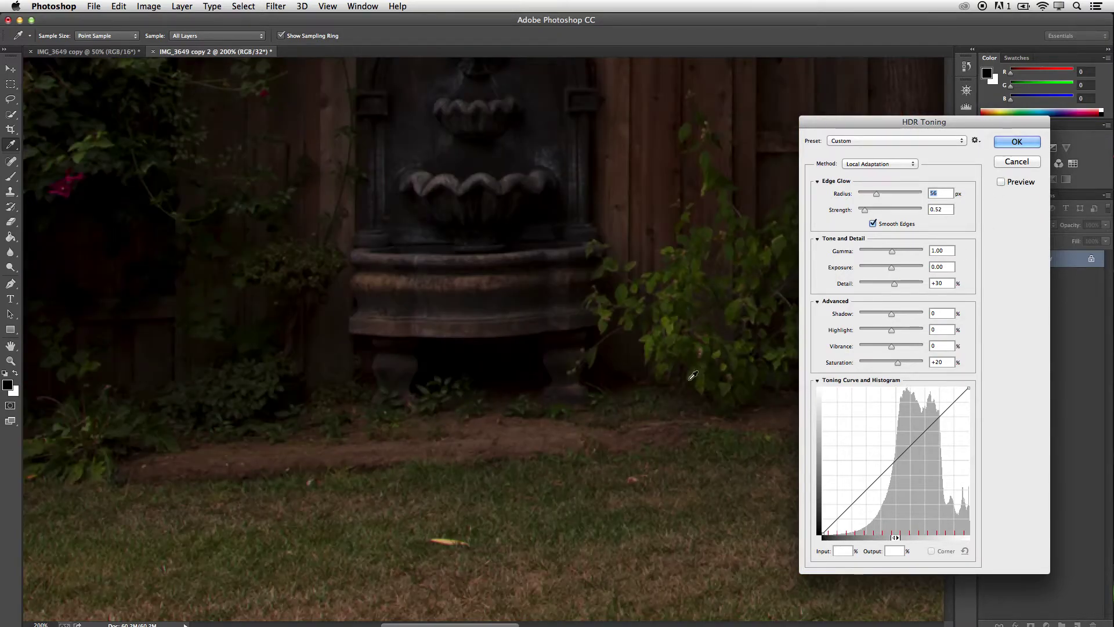
click(1001, 182)
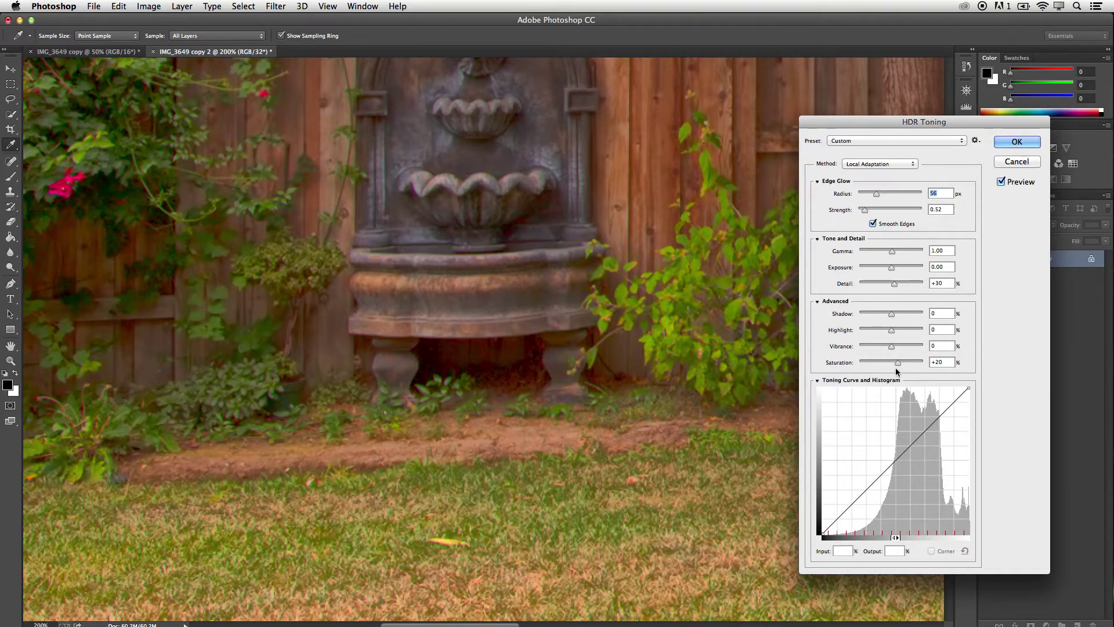
drag(898, 363, 897, 367)
click(1016, 142)
Step: Copy the entire HDR-toned image and paste it as Layer 1 into the darker first document
key(v)
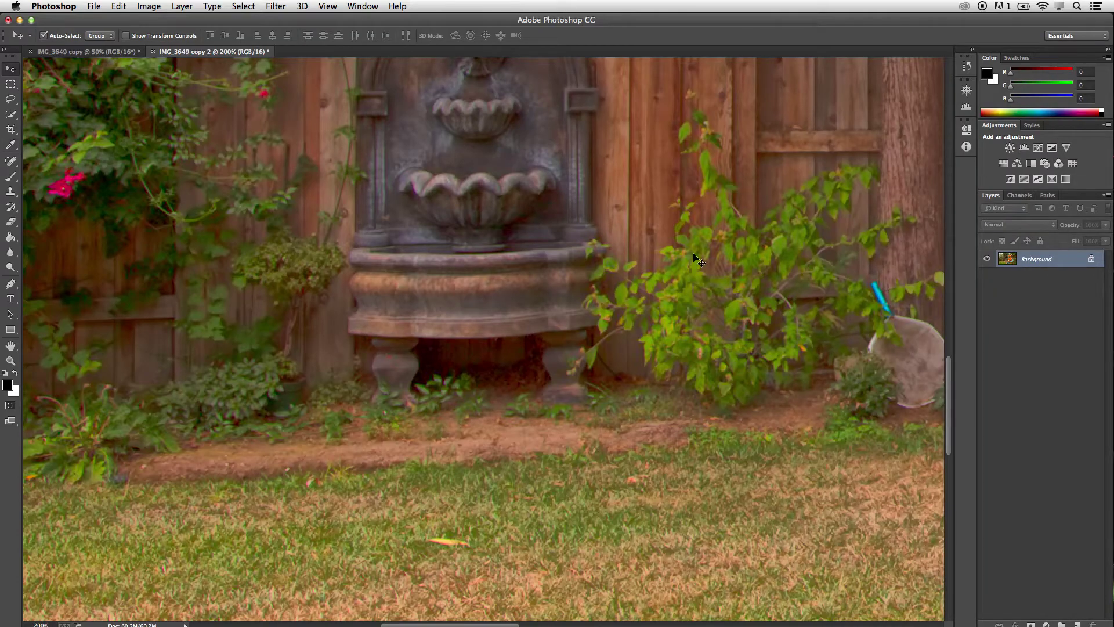
key(super+0)
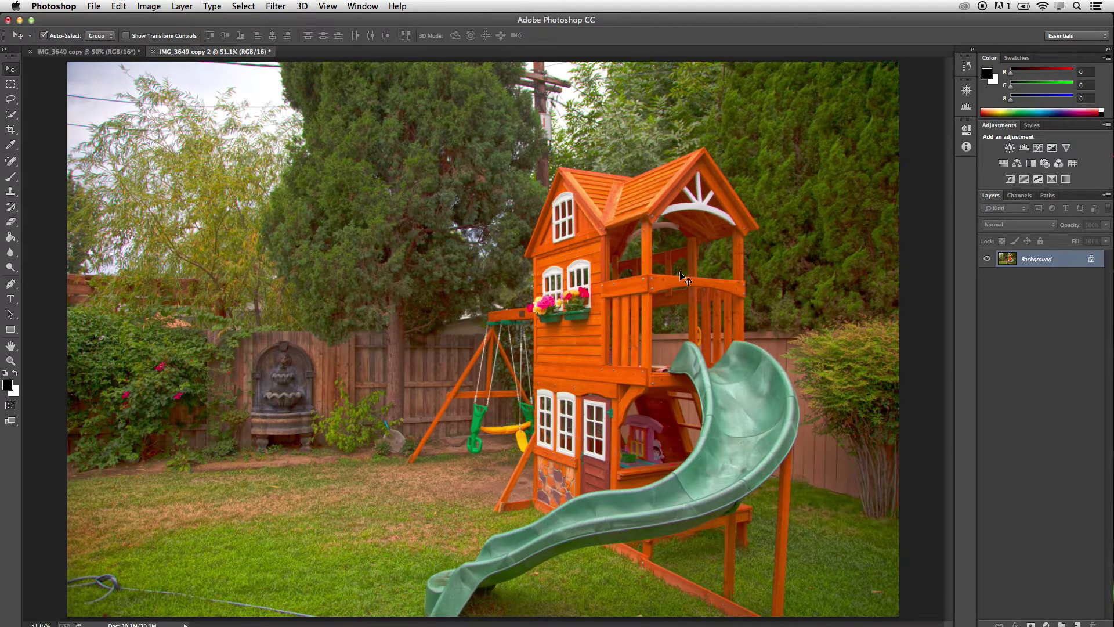
key(super+a)
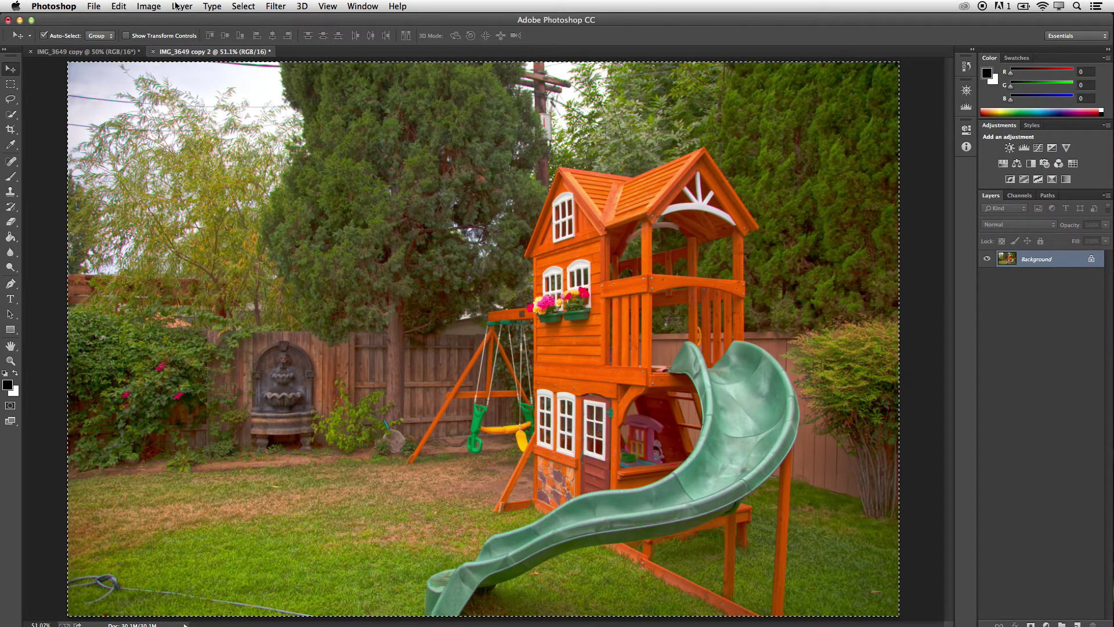
click(149, 6)
mouse_move(122, 5)
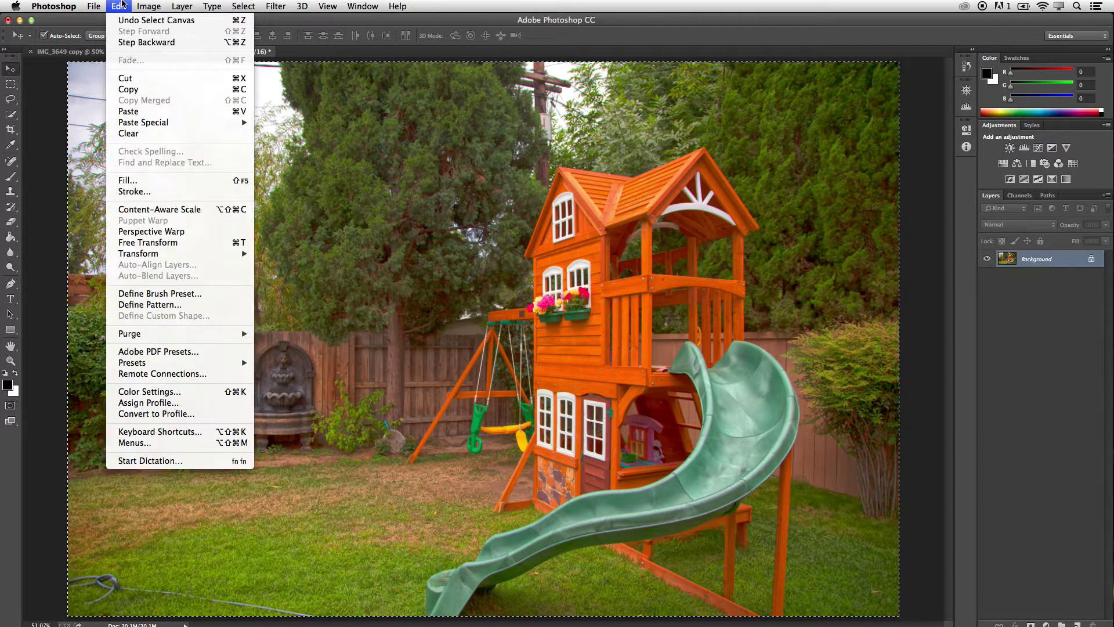
click(129, 89)
click(85, 53)
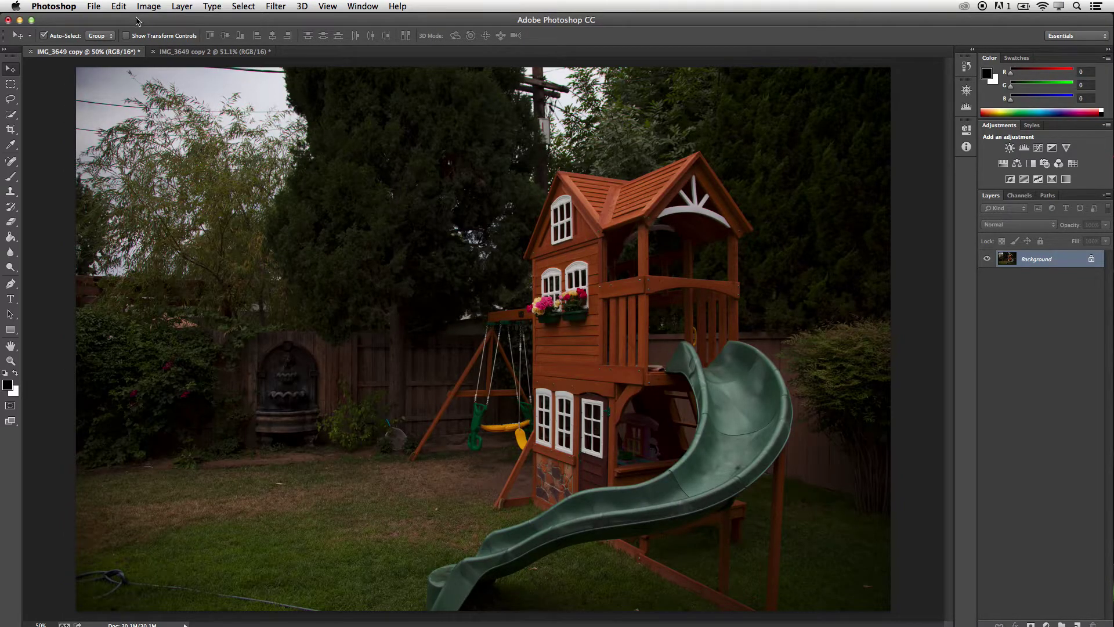
click(119, 7)
click(133, 112)
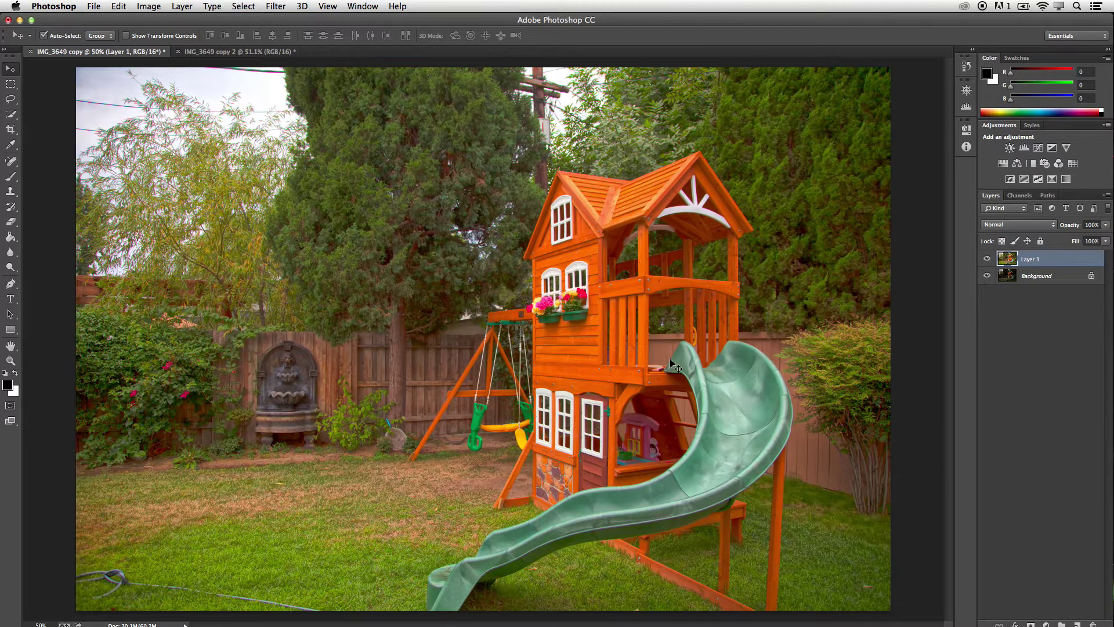
Step: Drop Layer 1's opacity to roughly half (59%), toggling its visibility to compare with the original
click(987, 259)
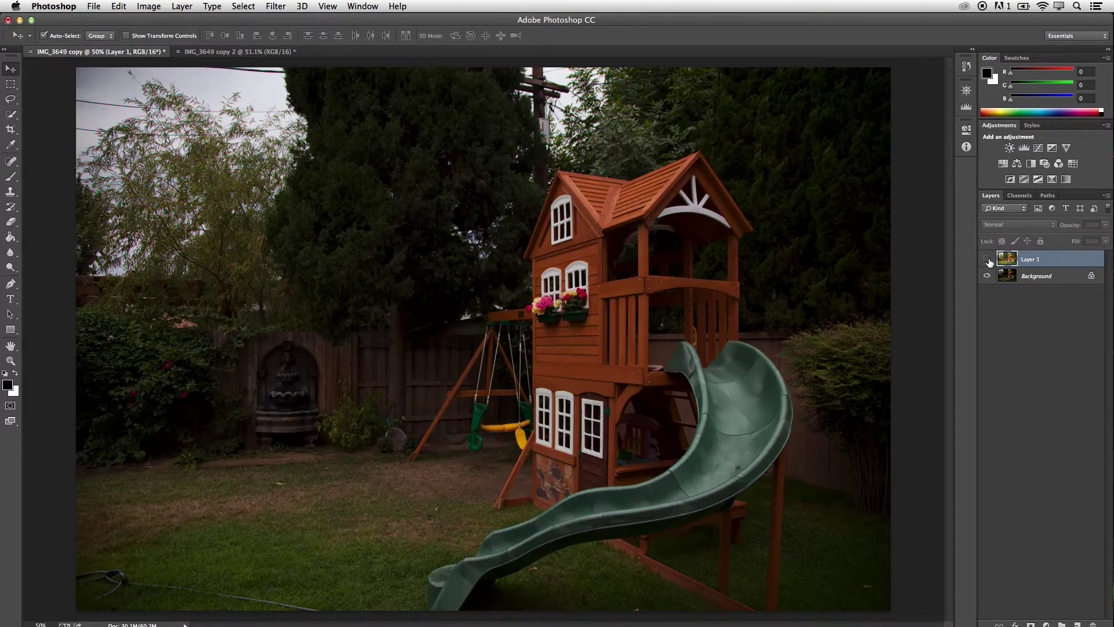
click(987, 260)
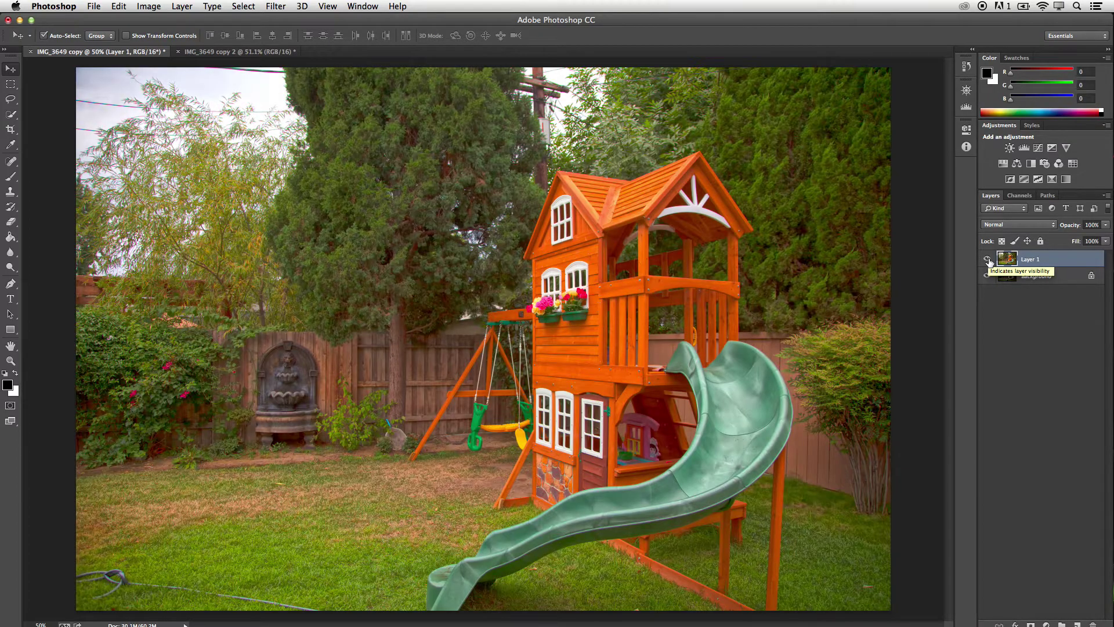
click(1104, 226)
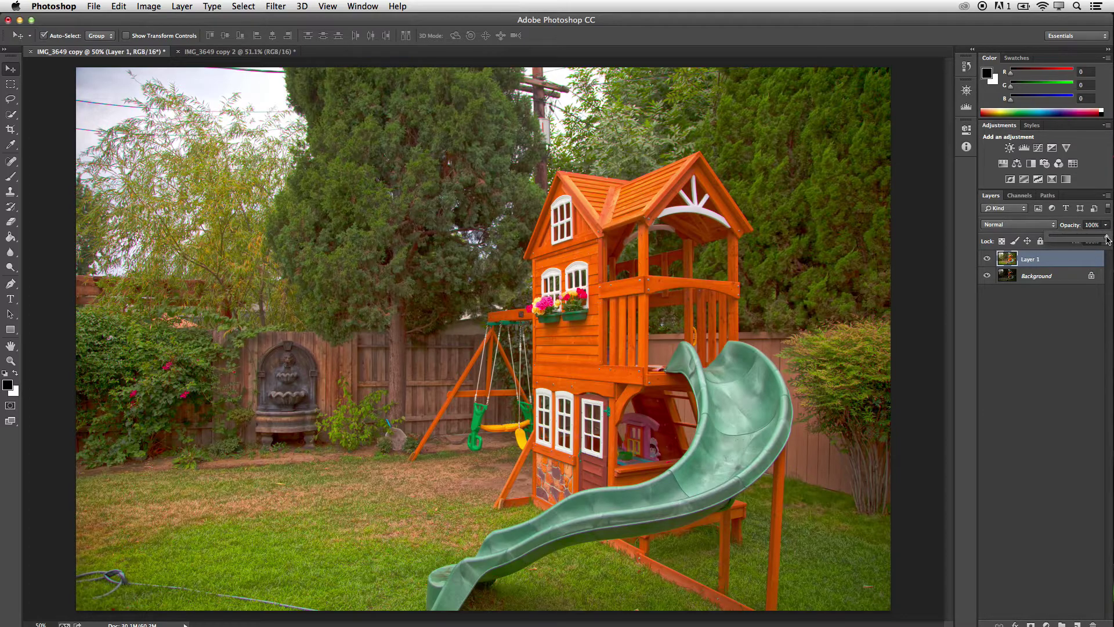
drag(1107, 239, 1086, 240)
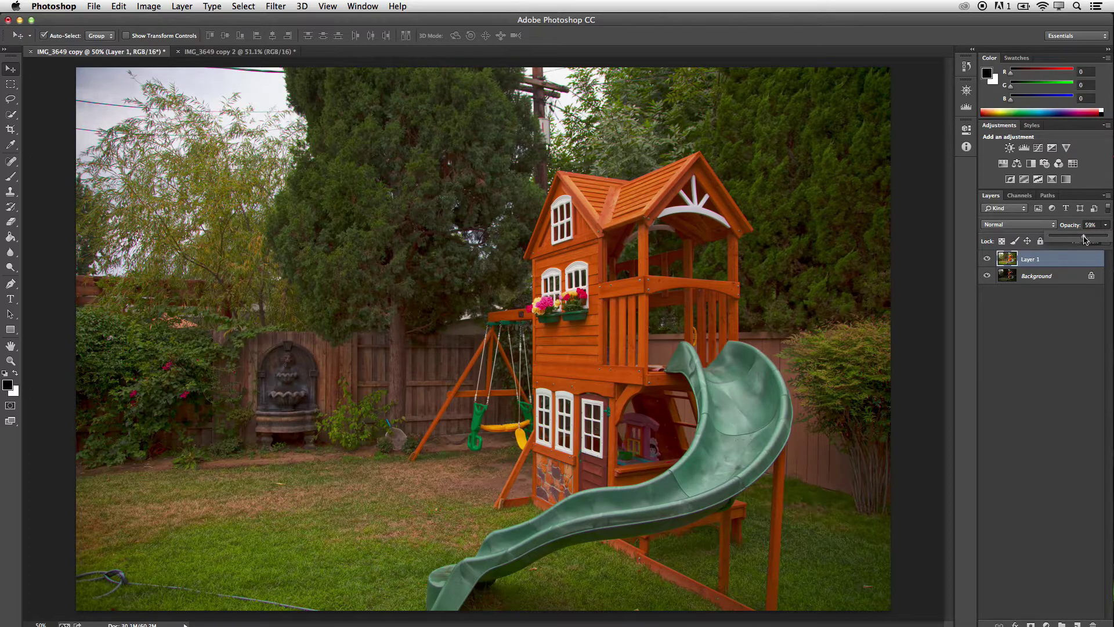
click(1065, 325)
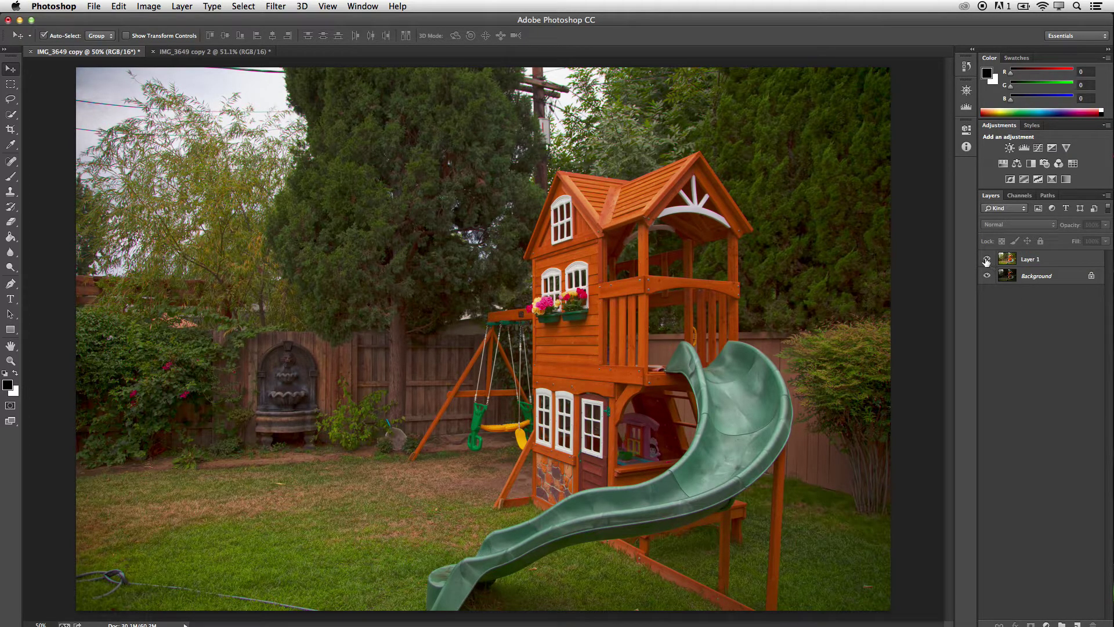
click(986, 259)
click(986, 259)
Step: Flatten IMG_3649 copy into a single Background layer via the Layers panel menu
click(1108, 198)
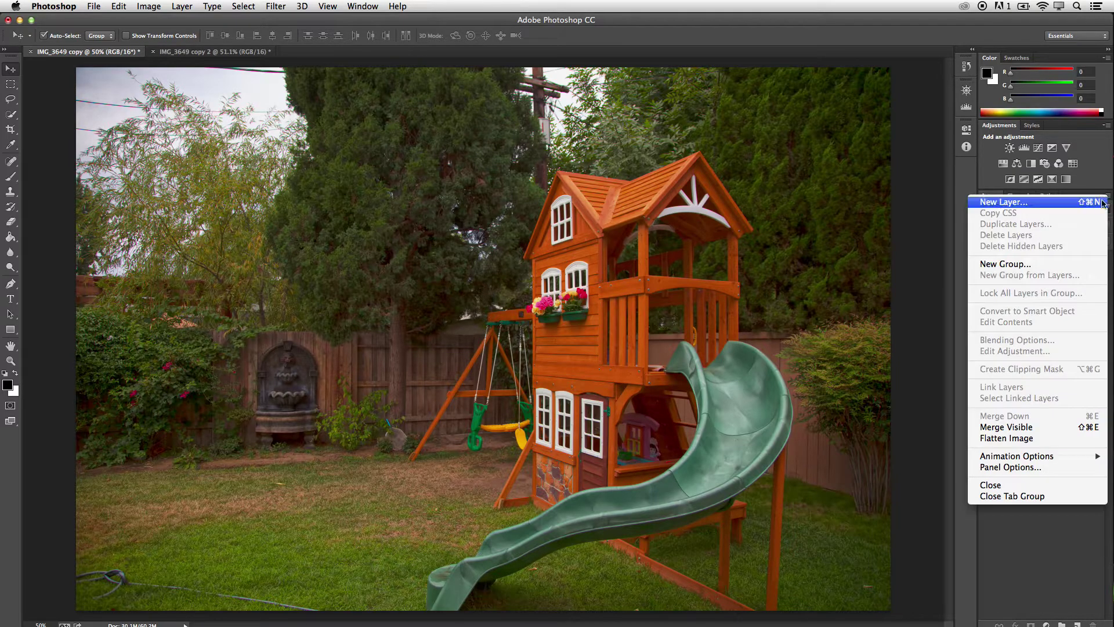
click(1020, 442)
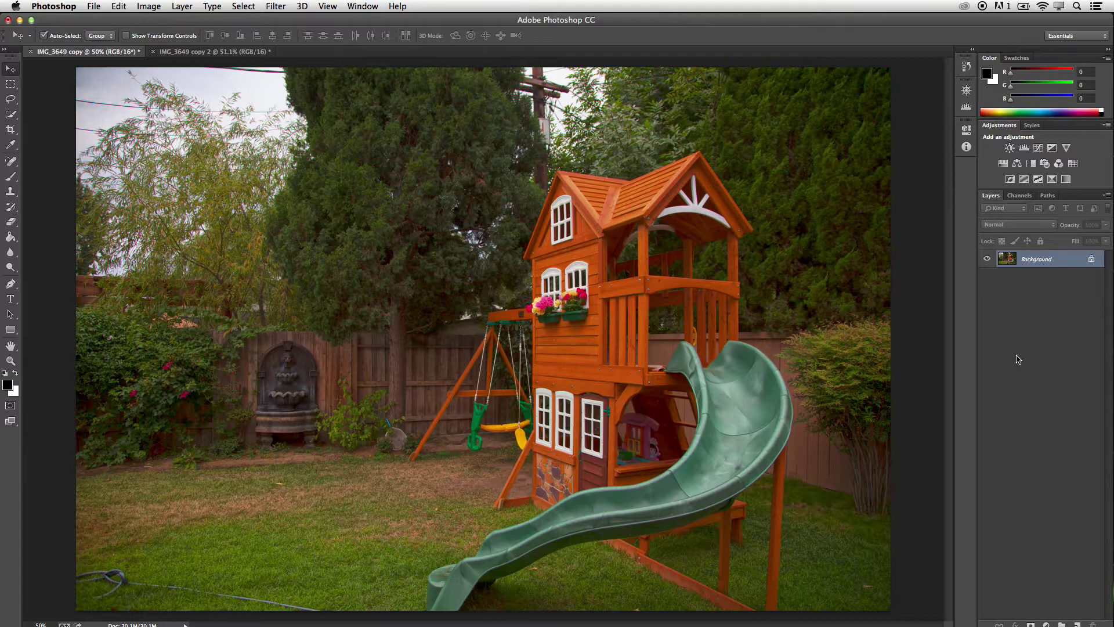
Step: Zoom the photo to 100% and launch Filter > Topaz Labs > Topaz InFocus
key(super+equal)
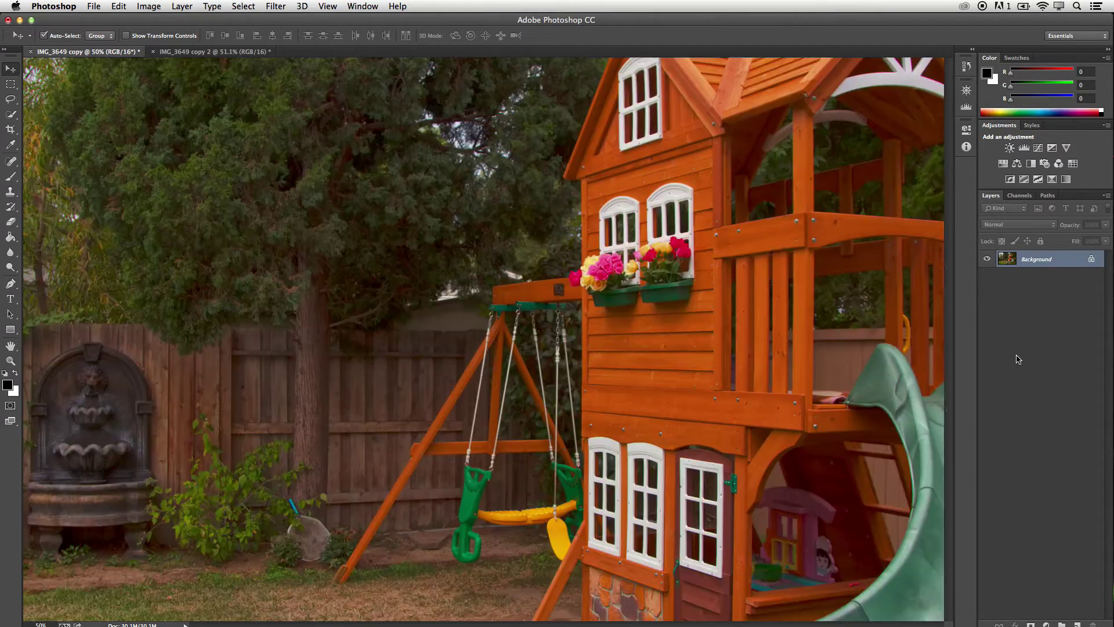
key(super+equal)
scroll(696, 268, up, 5)
scroll(697, 269, right, 4)
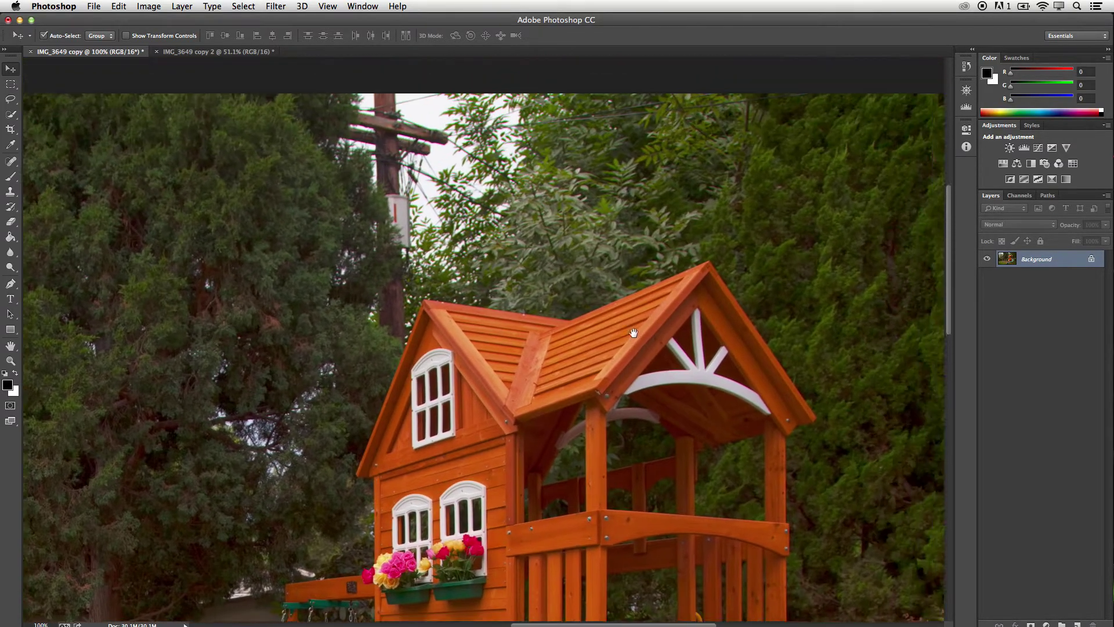
scroll(551, 272, down, 4)
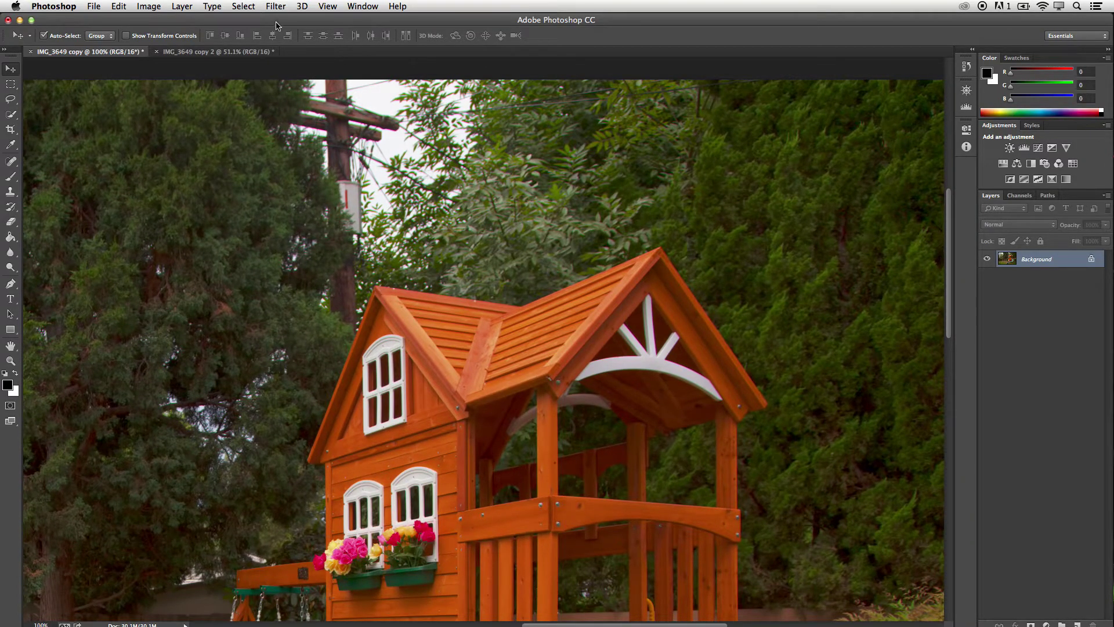
click(277, 6)
mouse_move(323, 266)
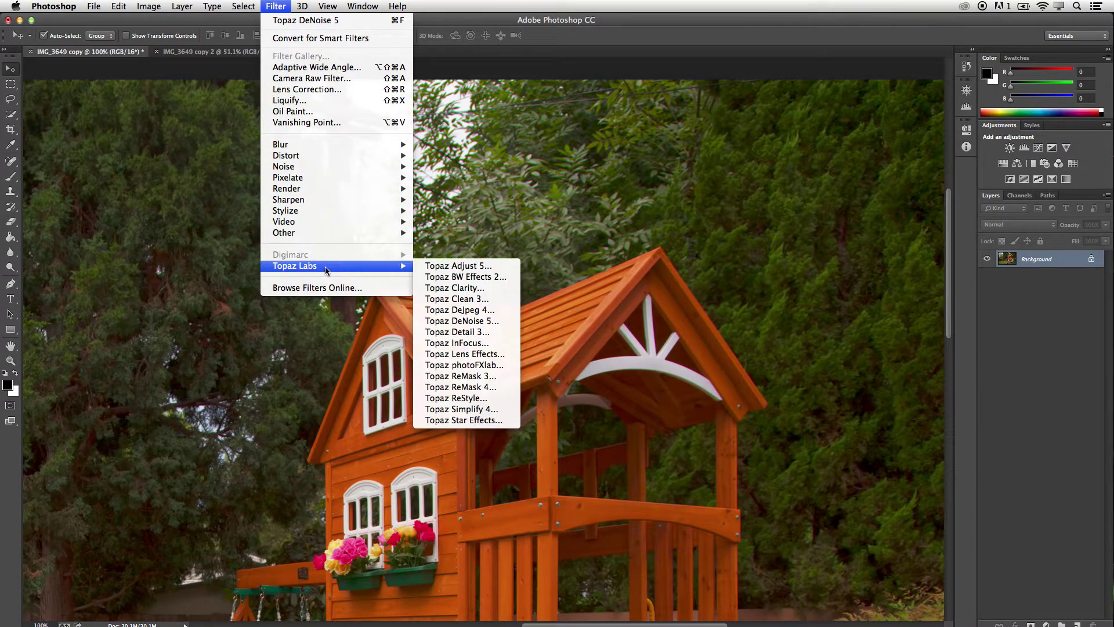
click(470, 346)
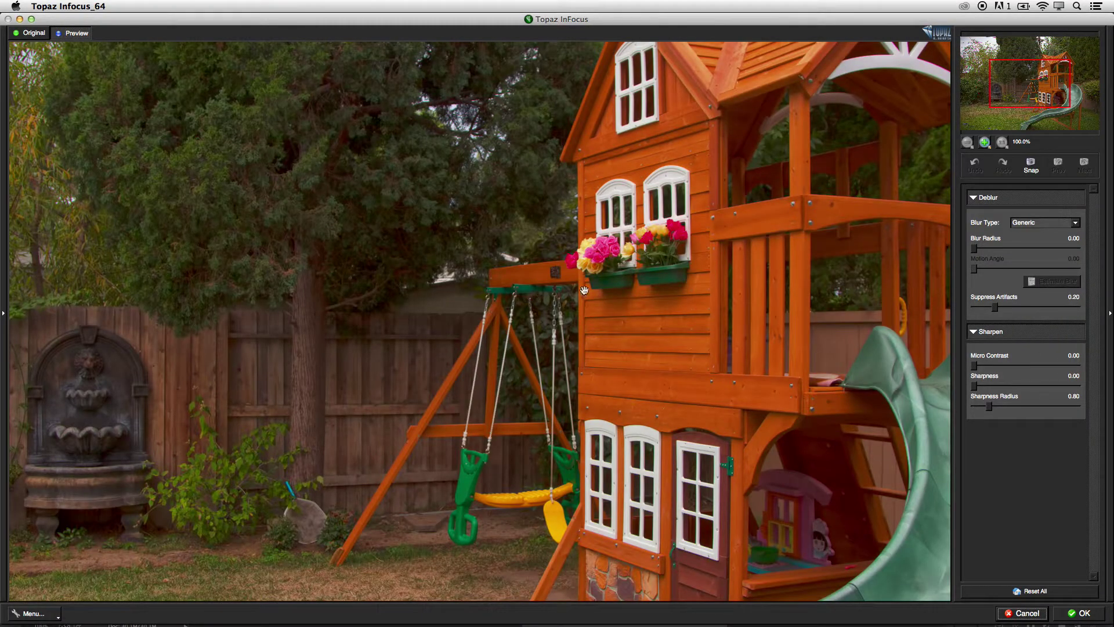
Step: Zoom the InFocus preview to 300% and position it on the treetops above the playhouse roof
drag(1041, 88, 1037, 78)
key(super+equal)
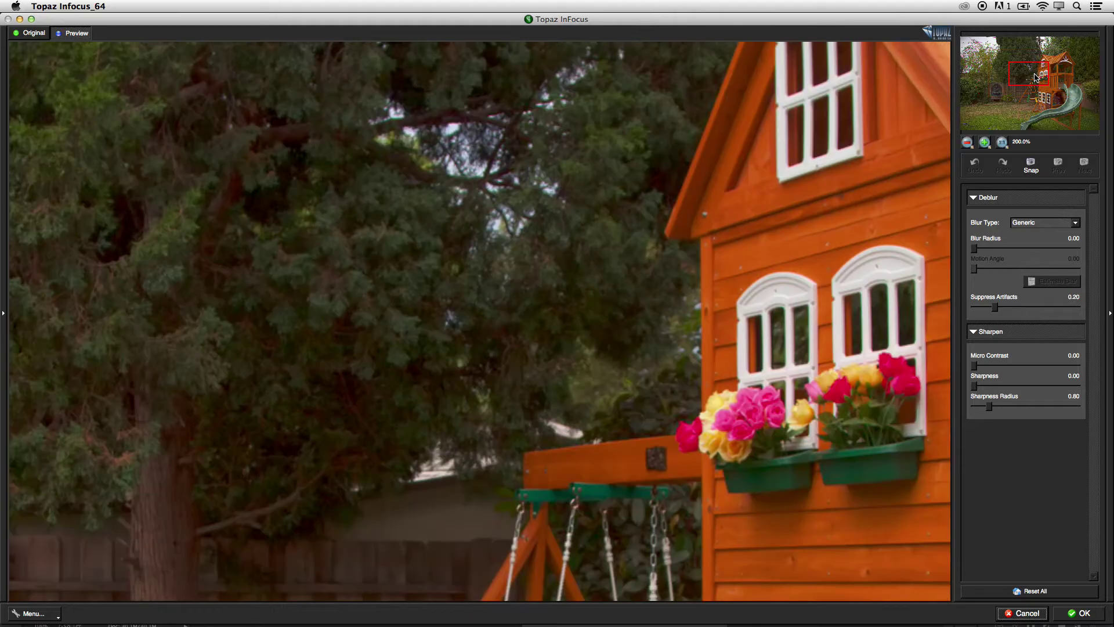
key(super+equal)
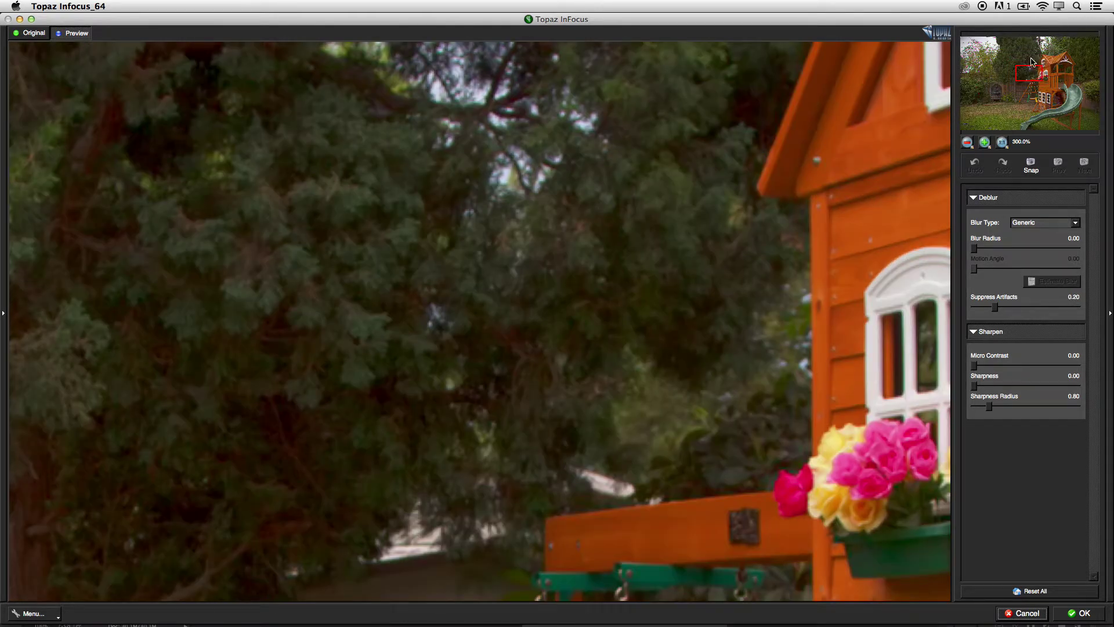
drag(1032, 61, 1058, 46)
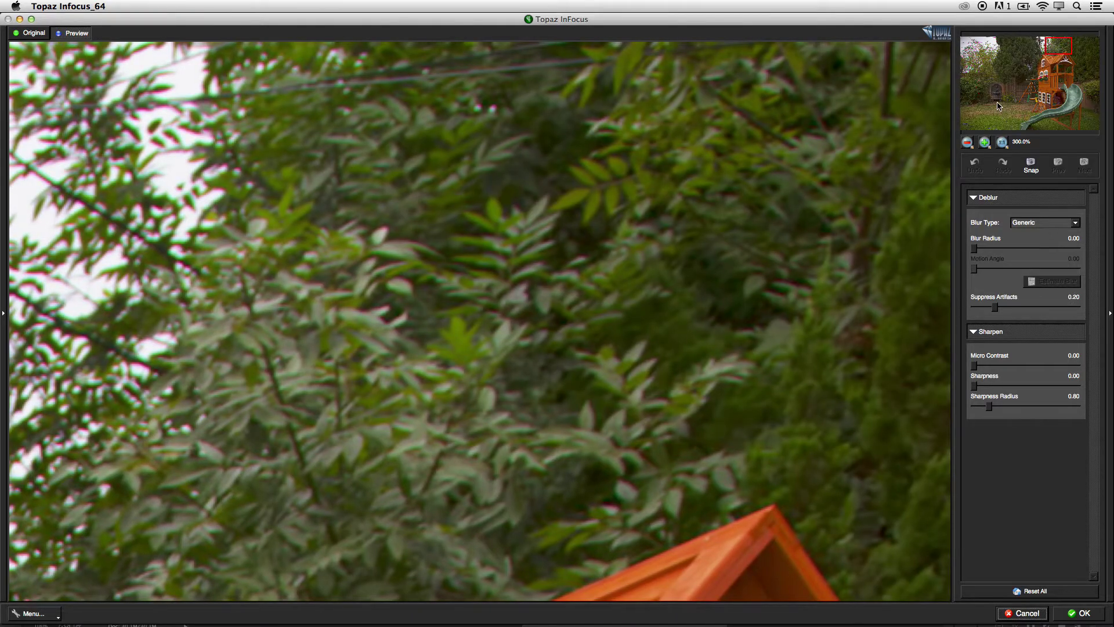
click(1059, 53)
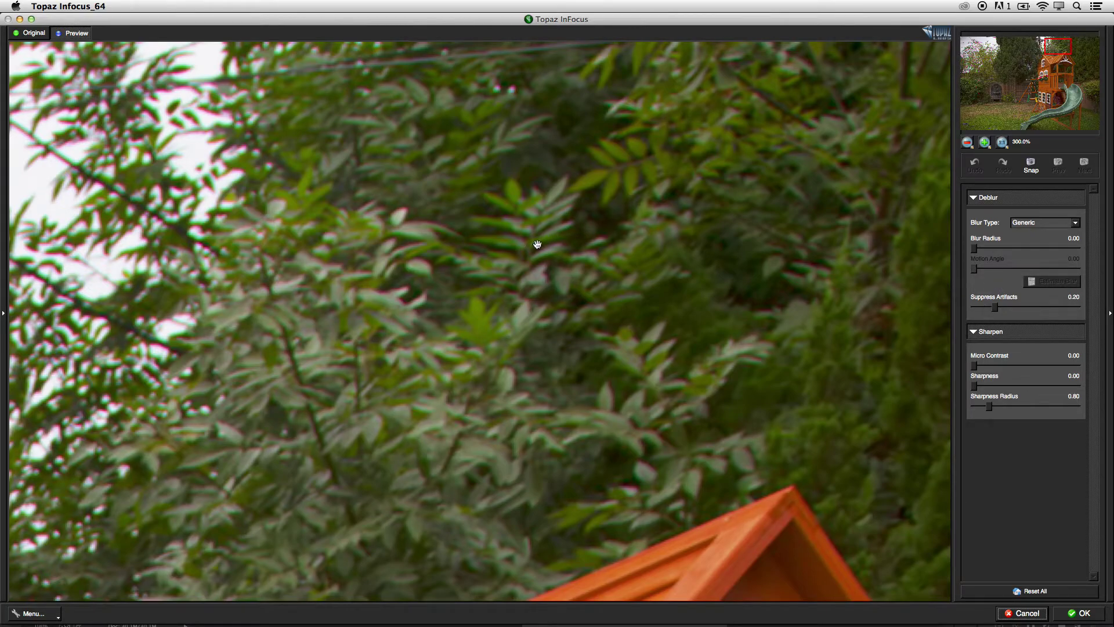
click(1056, 48)
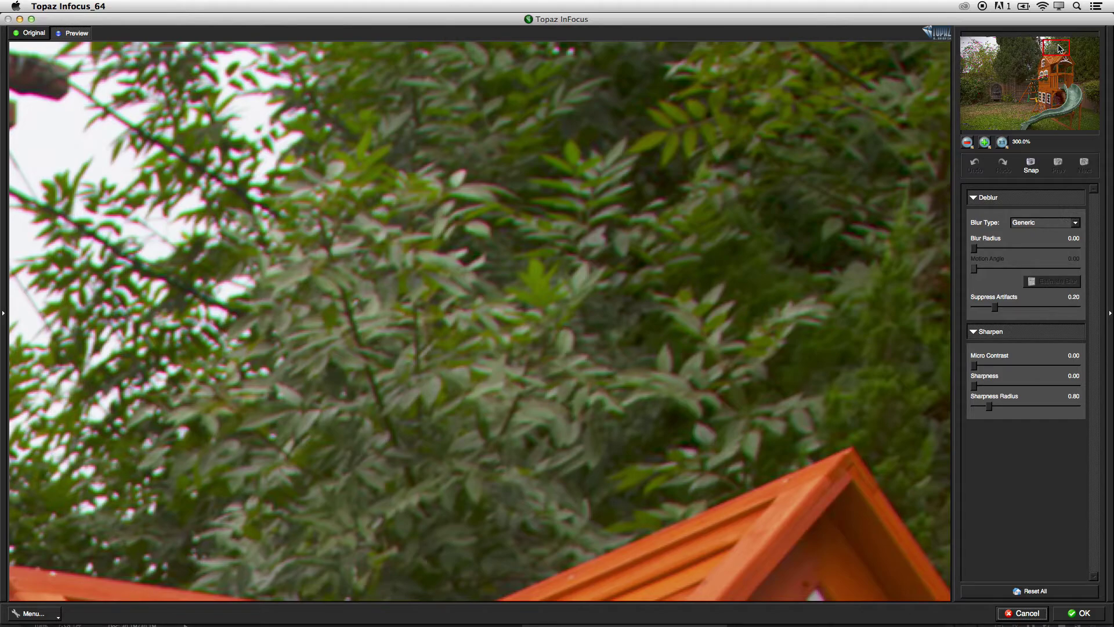
Step: Choose the Unknown/Estimate blur type with Blur Radius 1 and estimate the blur
click(1032, 225)
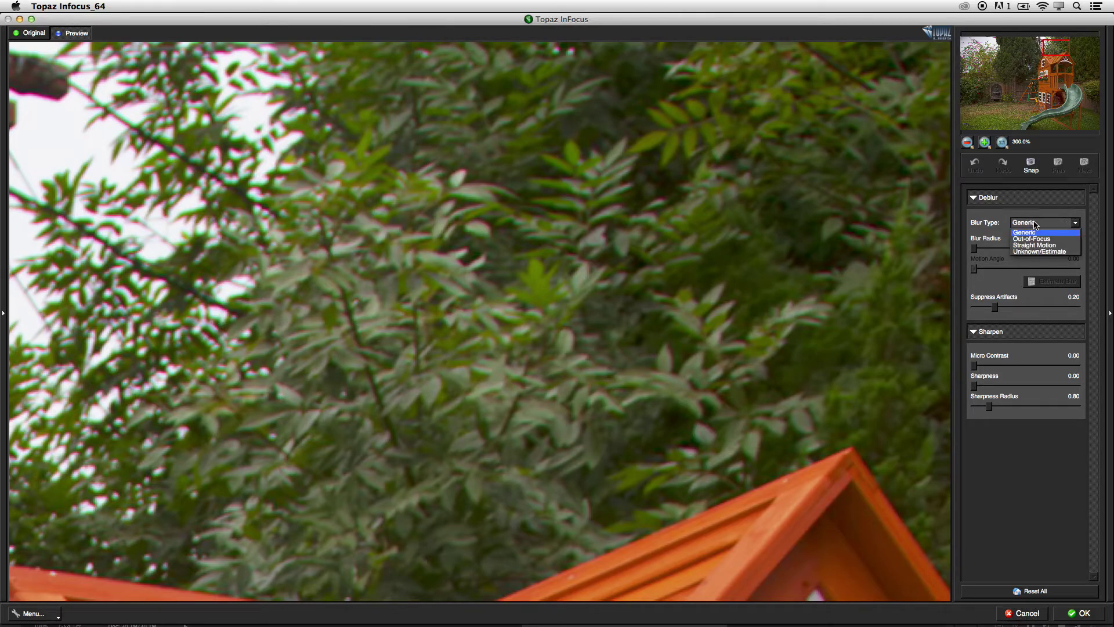
click(1030, 252)
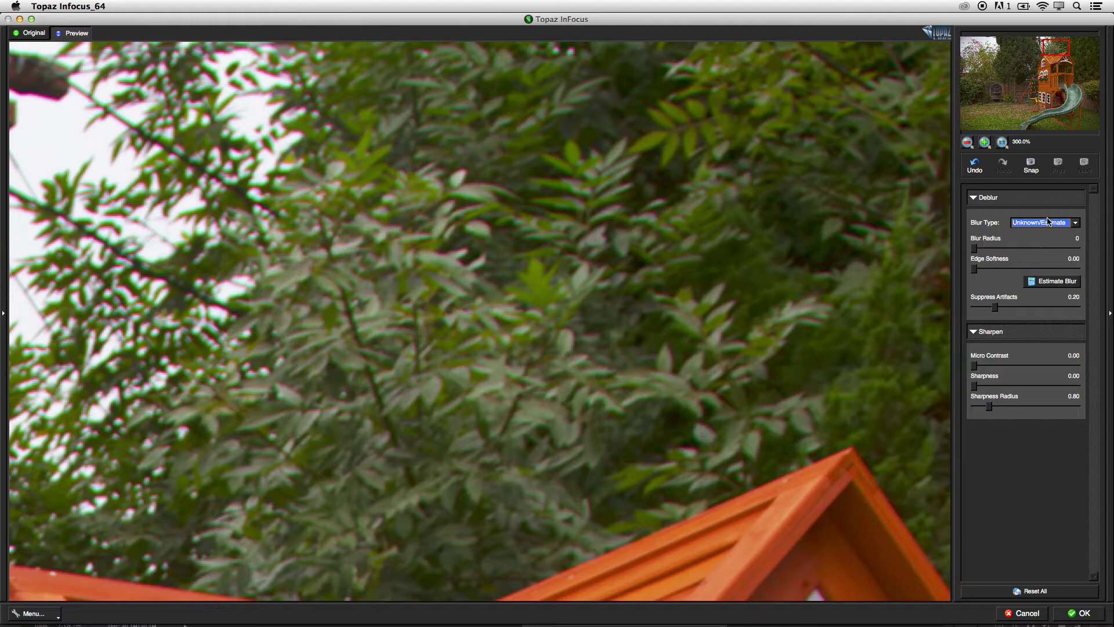
drag(975, 248, 988, 251)
click(1056, 282)
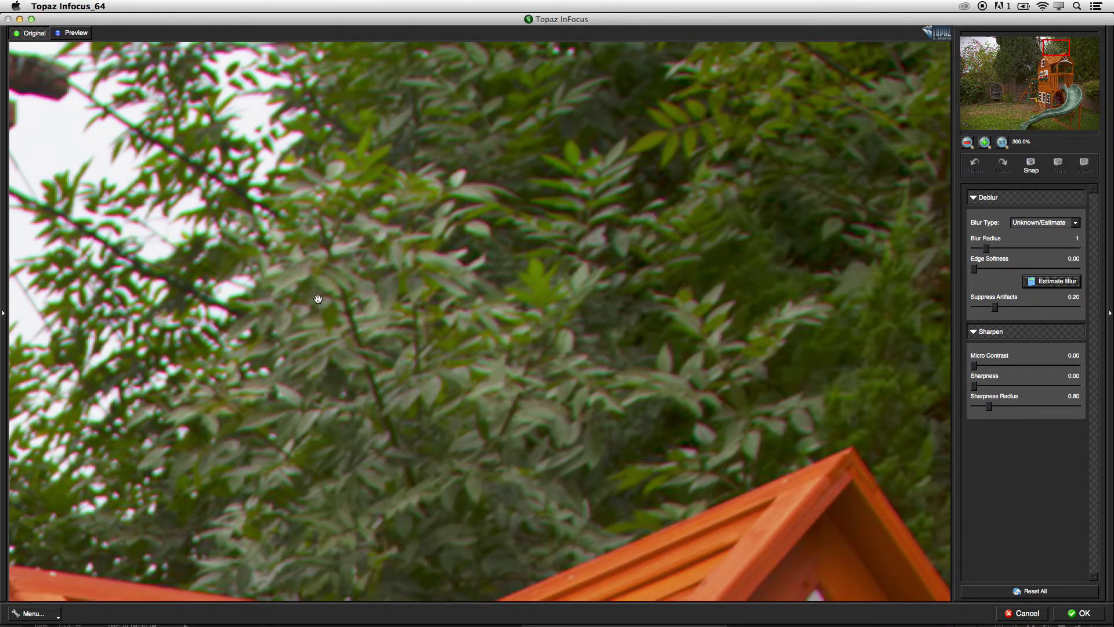
click(390, 398)
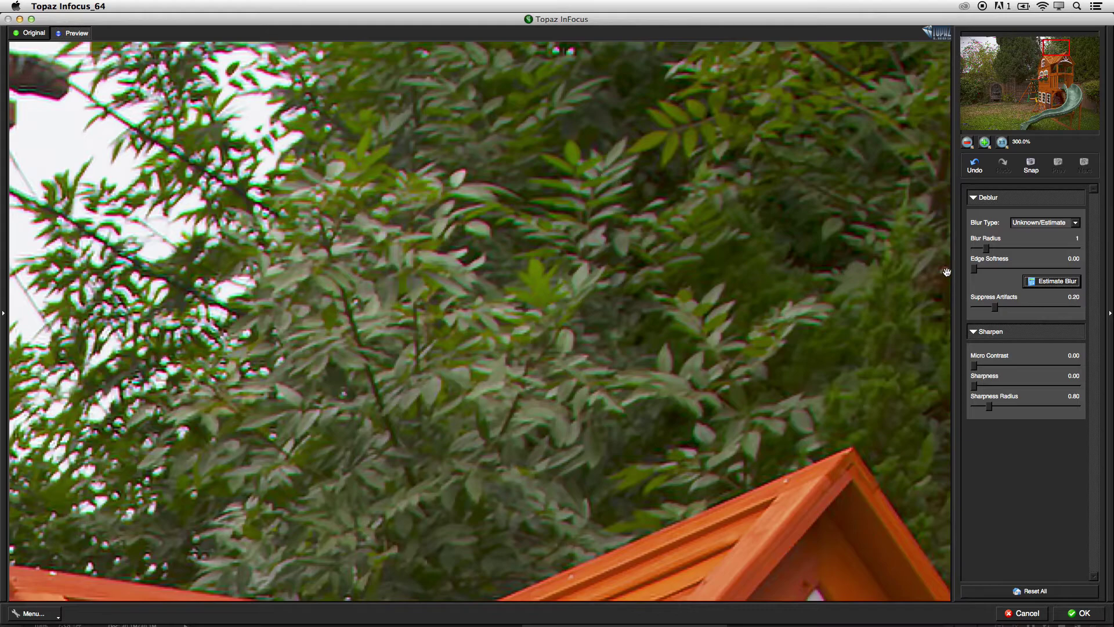
Step: Raise Edge Softness to 0.44, re-estimate, compare against the original leaves, and apply the deblur
drag(975, 270, 1022, 272)
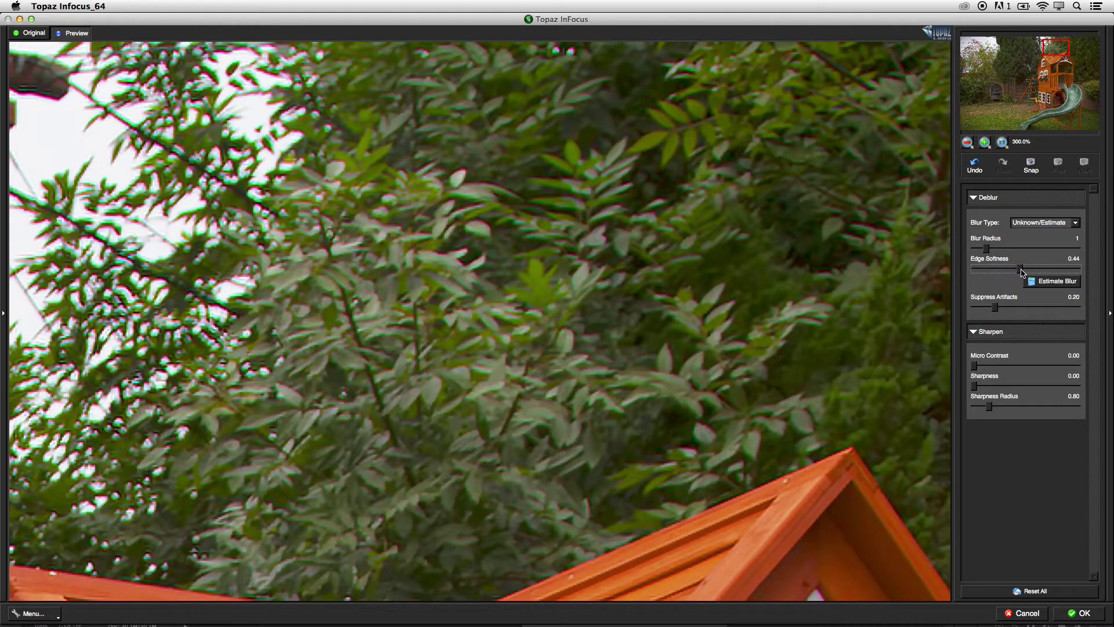
click(1042, 283)
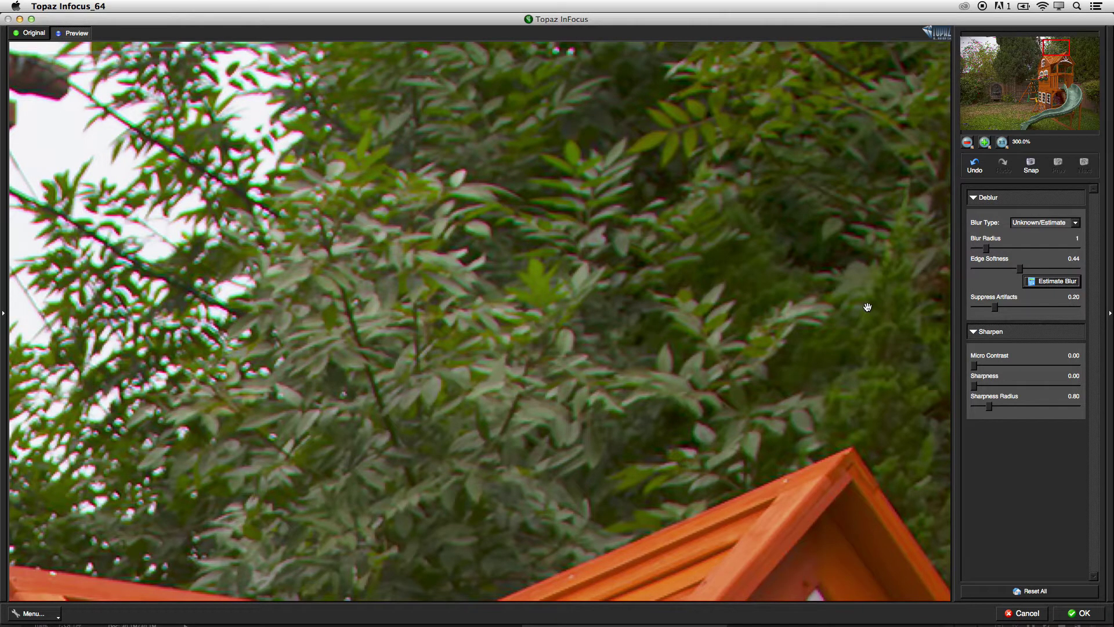
click(590, 339)
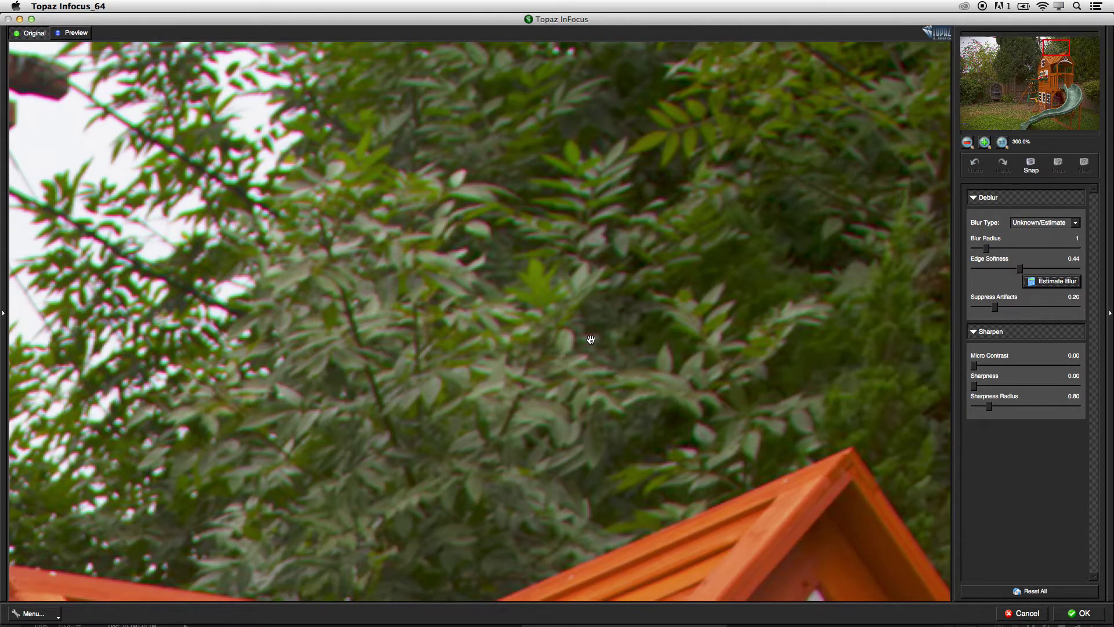
click(590, 339)
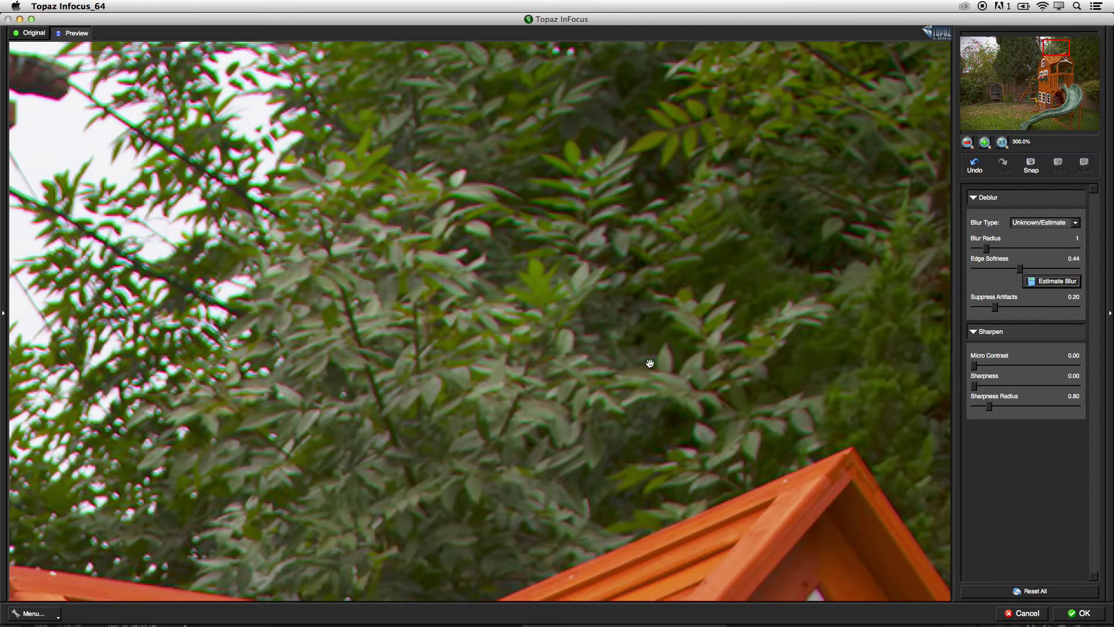
click(1076, 615)
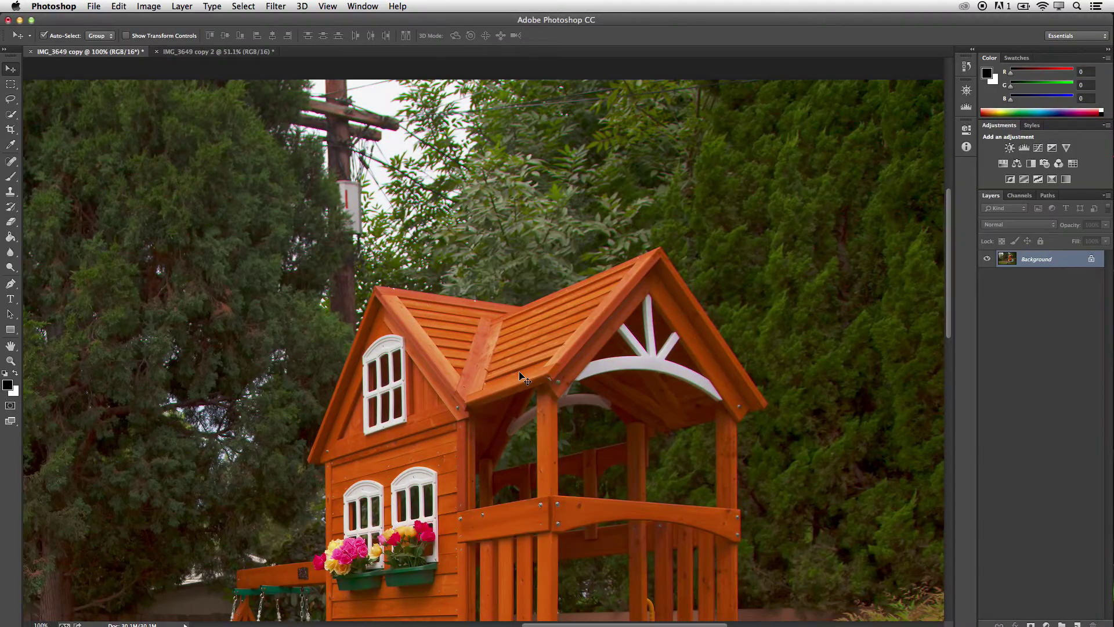
Step: Inspect the tall tree above the playhouse at 100%, then launch Topaz Labs > Topaz Detail 3
key(super+0)
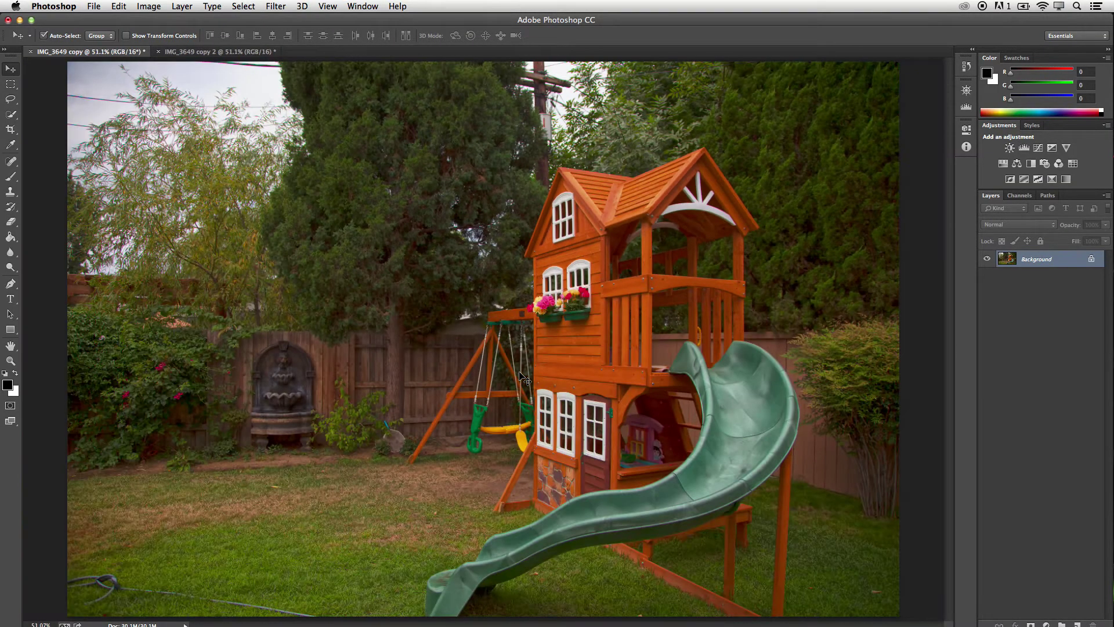
key(super+1)
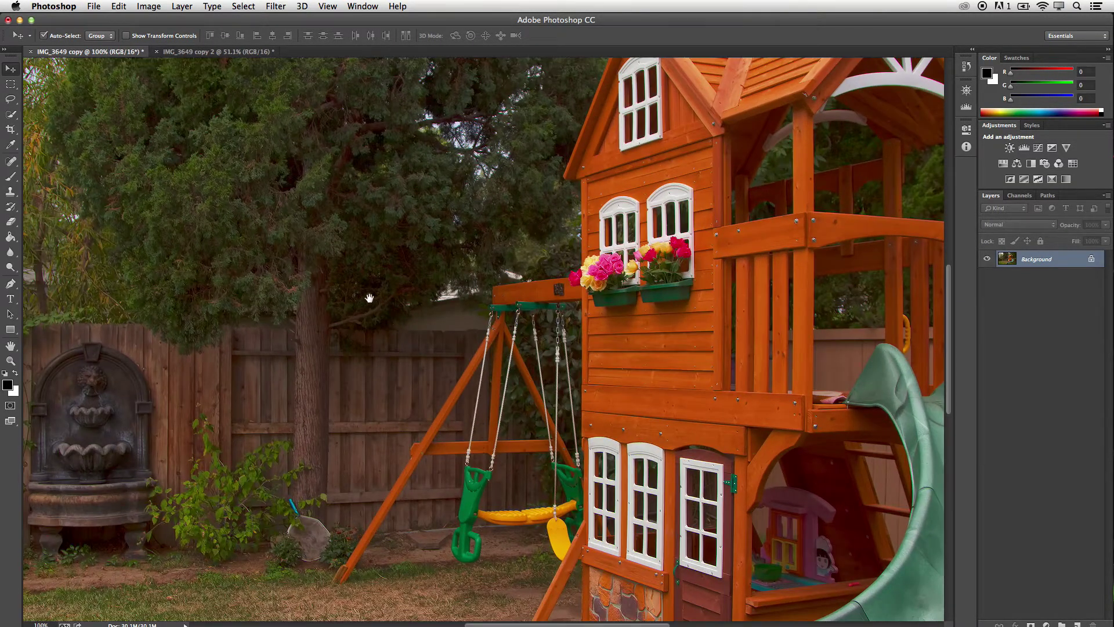
drag(368, 294, 470, 331)
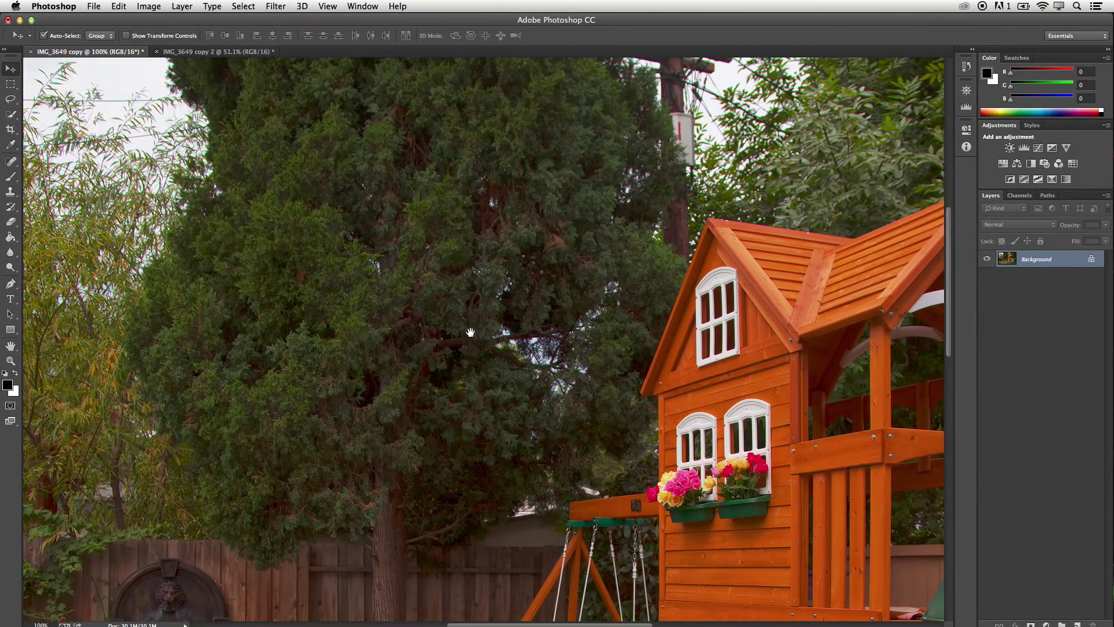
click(276, 7)
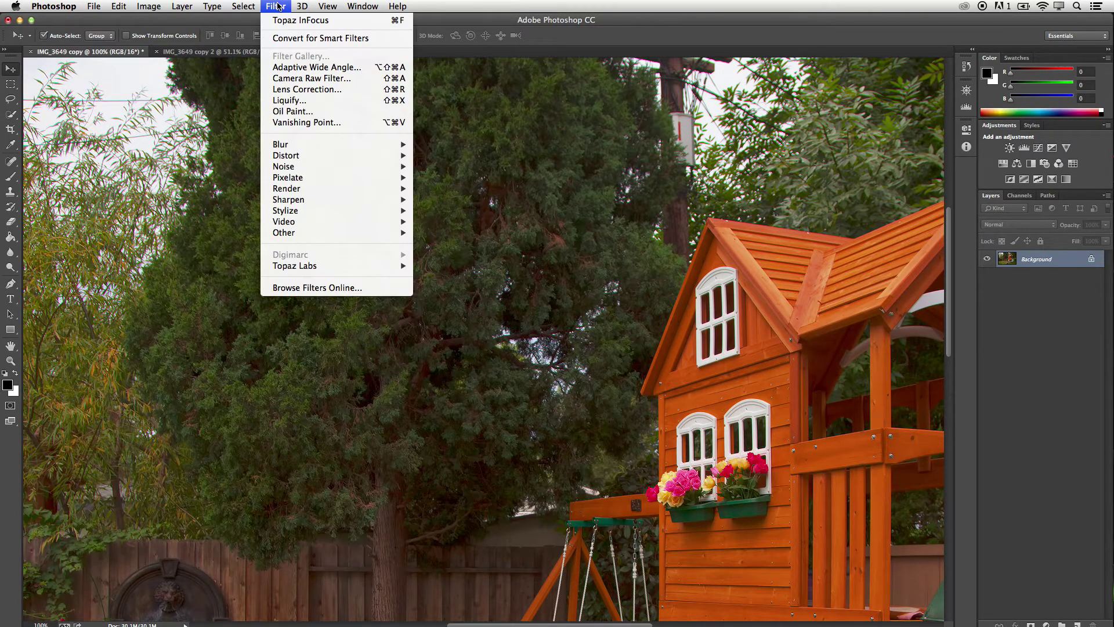
mouse_move(364, 267)
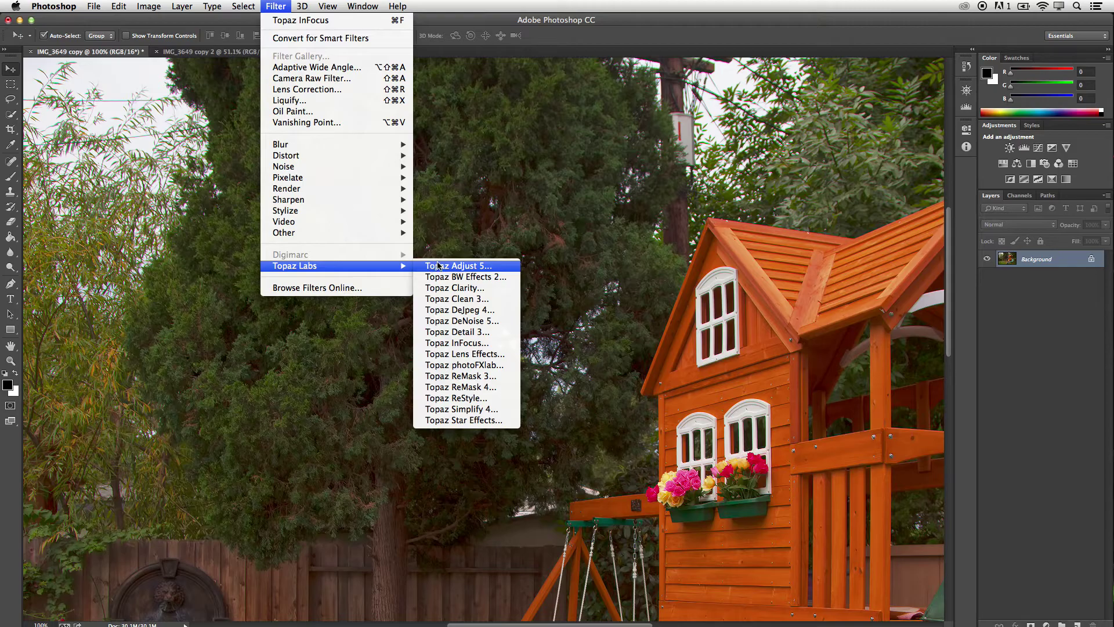
click(458, 332)
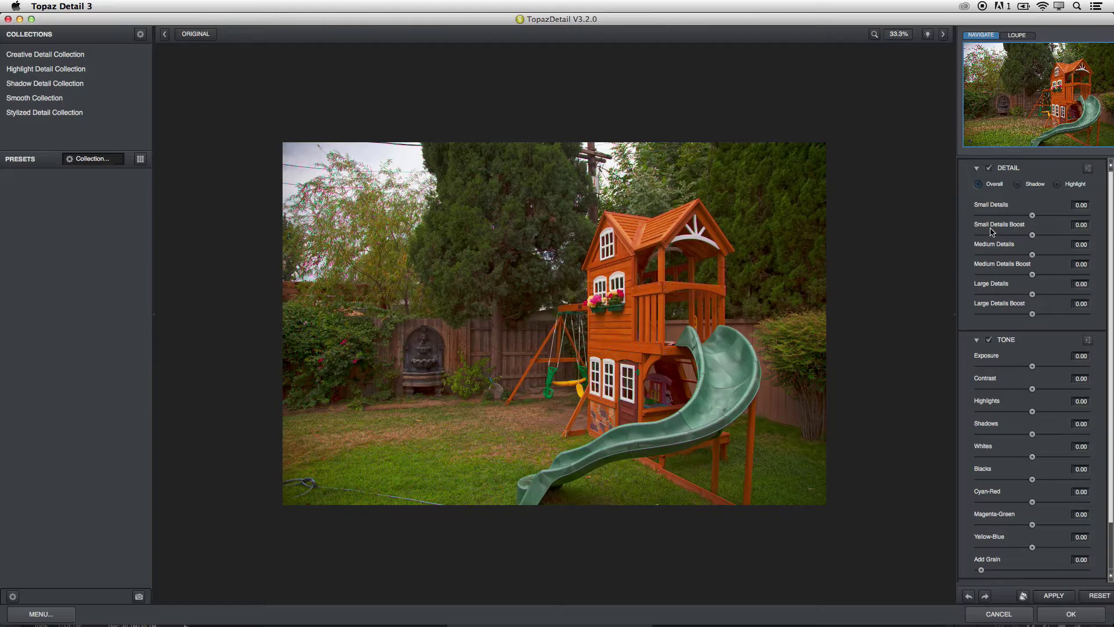
Step: Preview the tree at 100%, raise Small Details to 0.12, and compare with the original
click(695, 312)
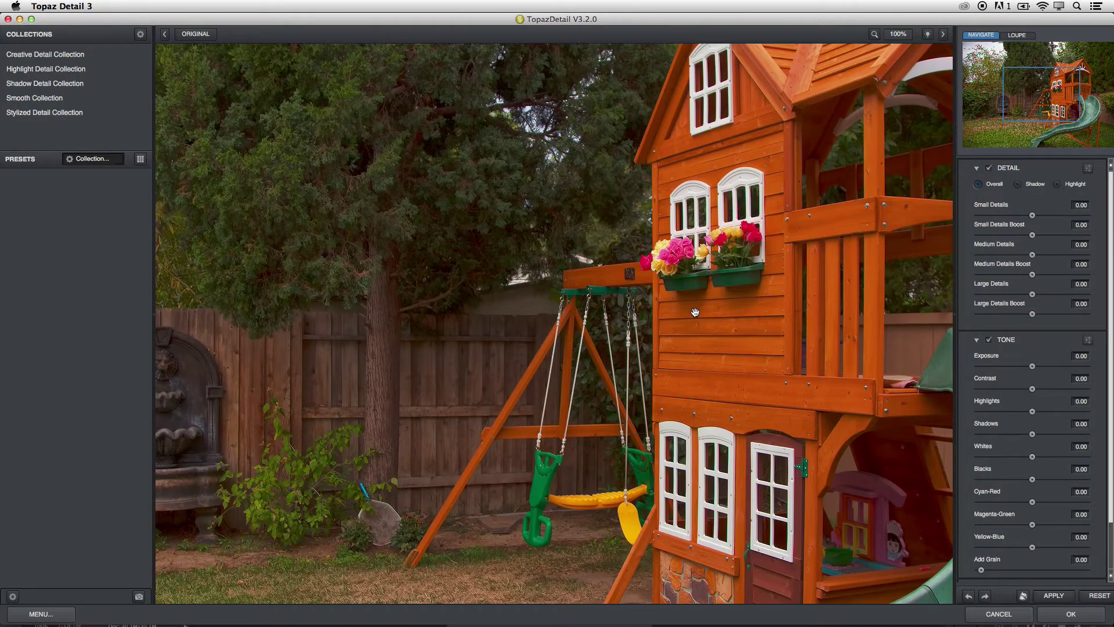
drag(1039, 110, 1089, 84)
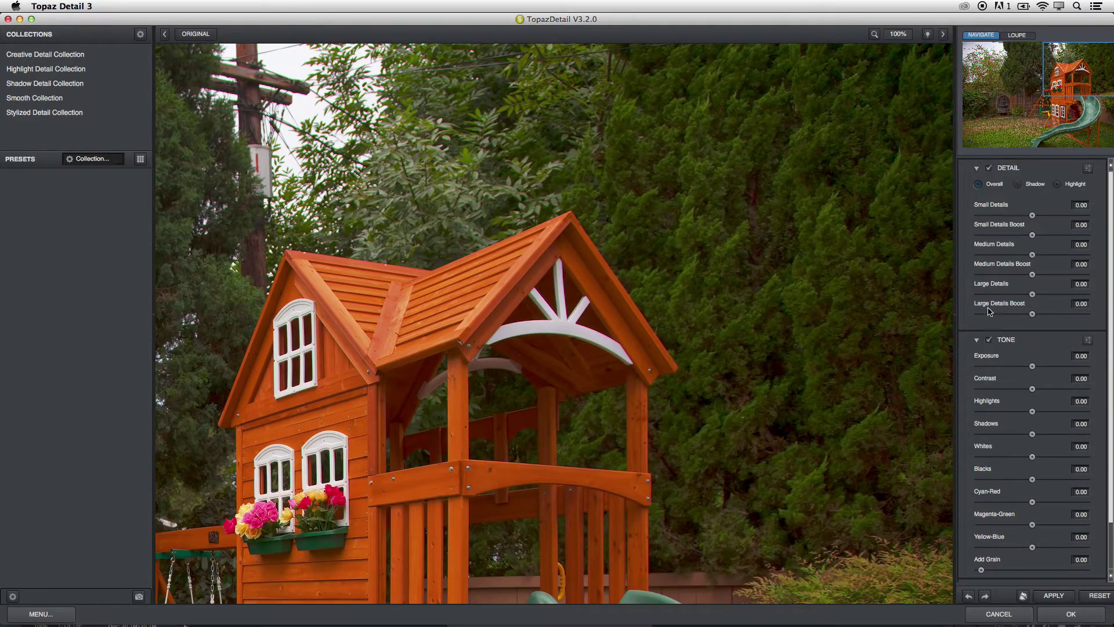
drag(1032, 216, 1040, 216)
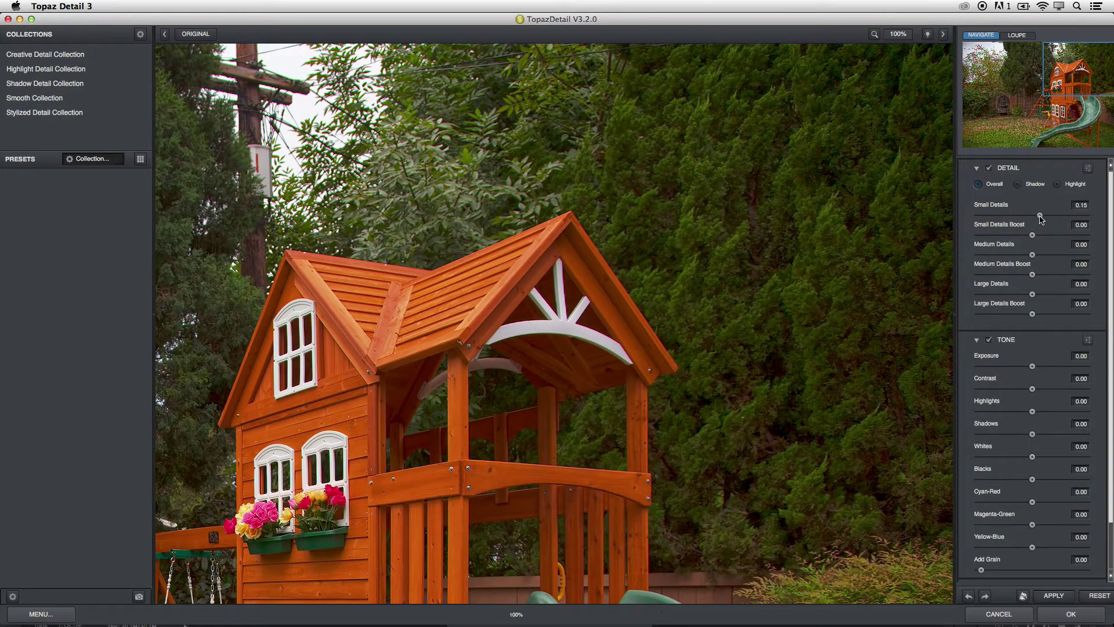
click(732, 454)
Step: Apply the Topaz Detail enhancement, fit the photo on screen, and open Image > Adjustments > Levels
click(1071, 614)
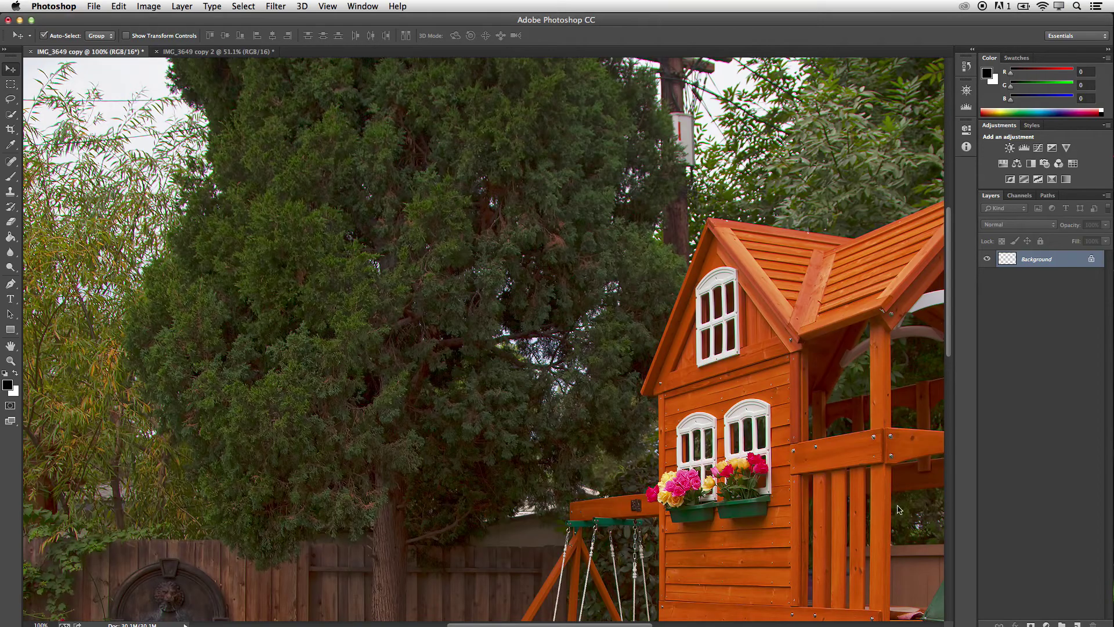
key(super+0)
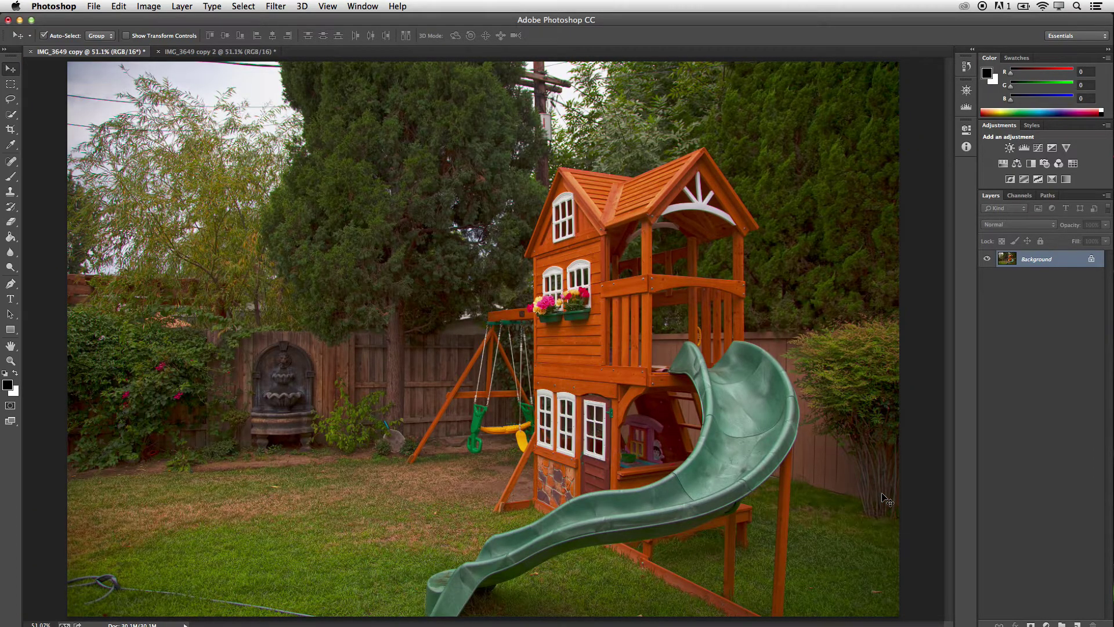
click(149, 7)
mouse_move(170, 40)
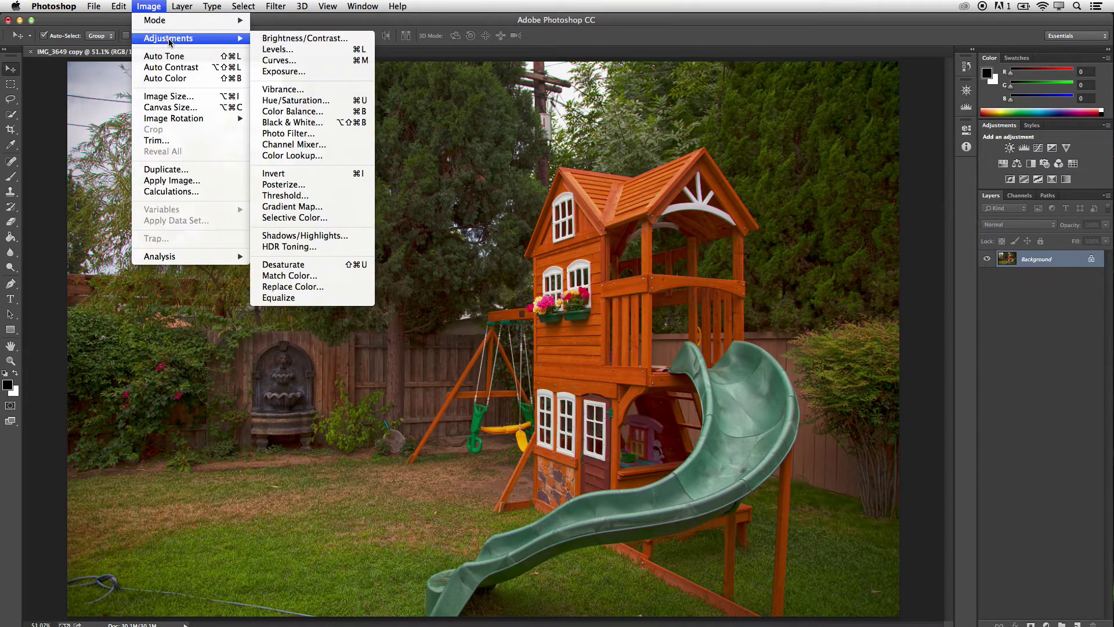
click(277, 50)
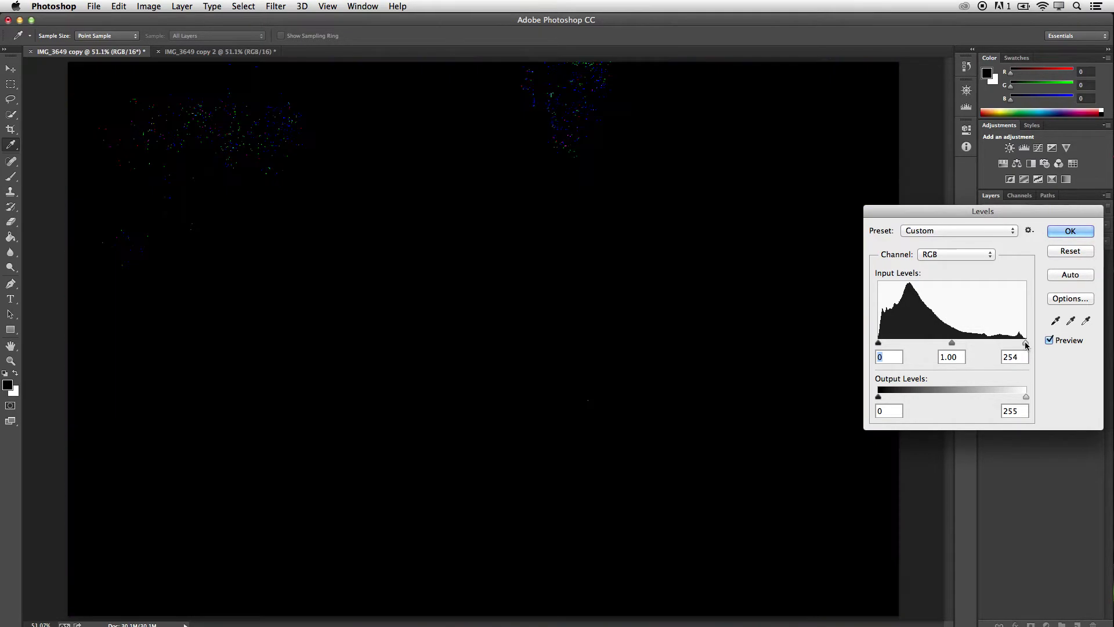
Step: Set the Levels white input to 242 and midtones to about 1.04, then apply
drag(1025, 342, 1019, 346)
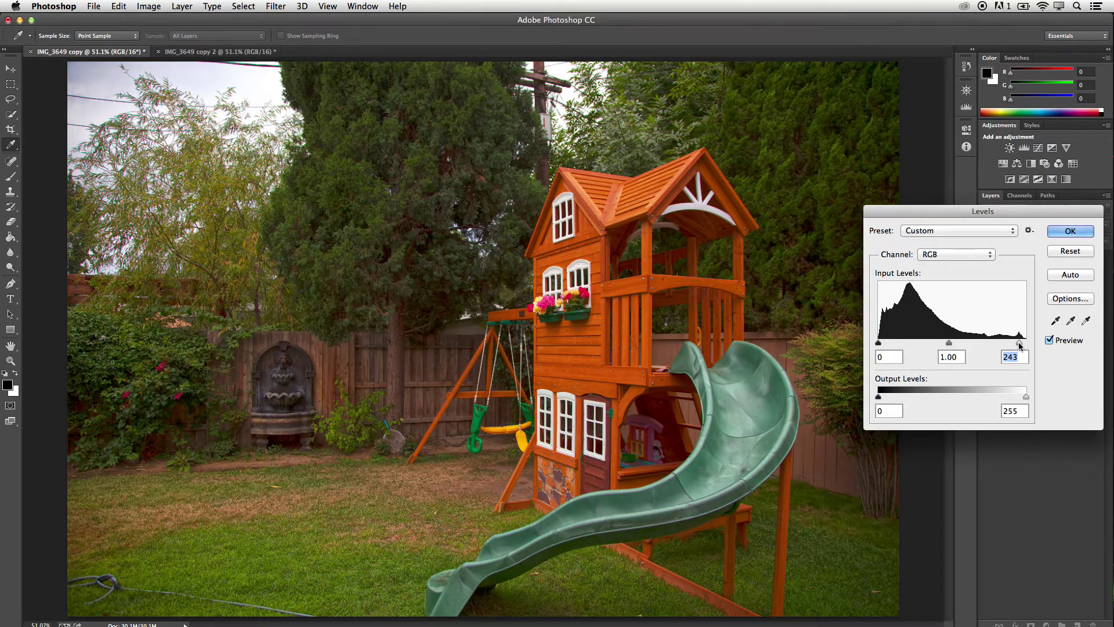
drag(1019, 346, 1022, 346)
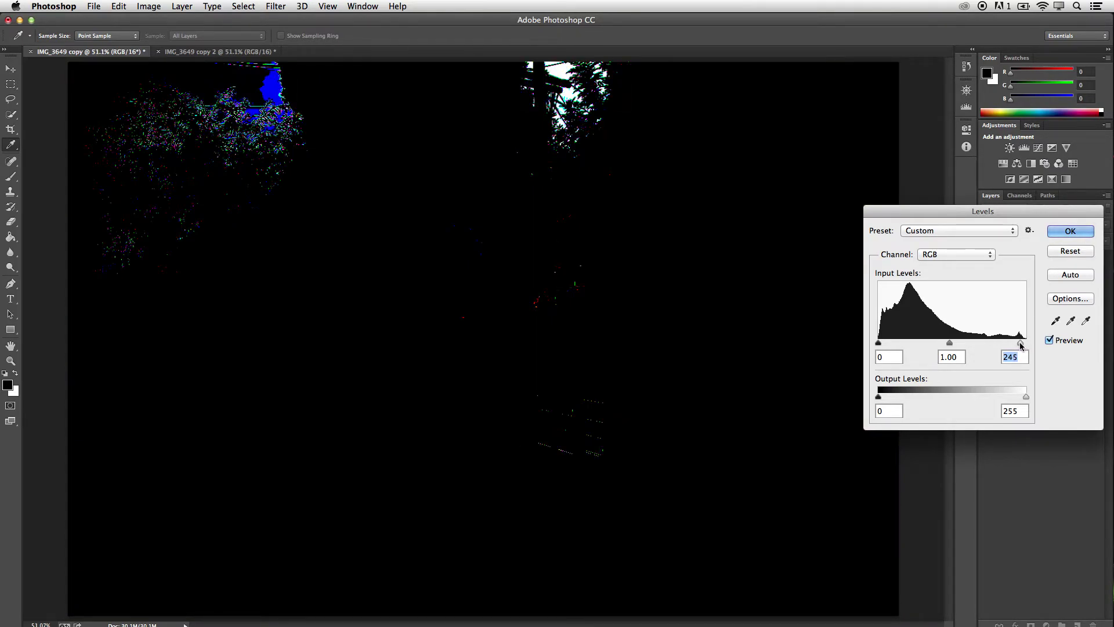
drag(1021, 346, 1020, 346)
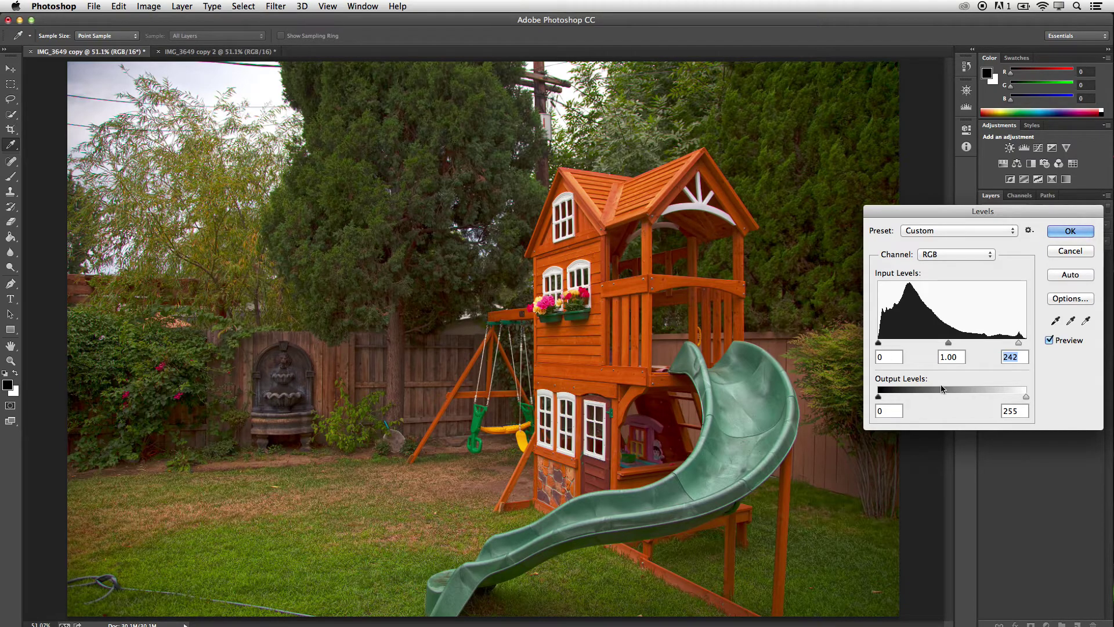
drag(950, 347, 945, 348)
click(1071, 232)
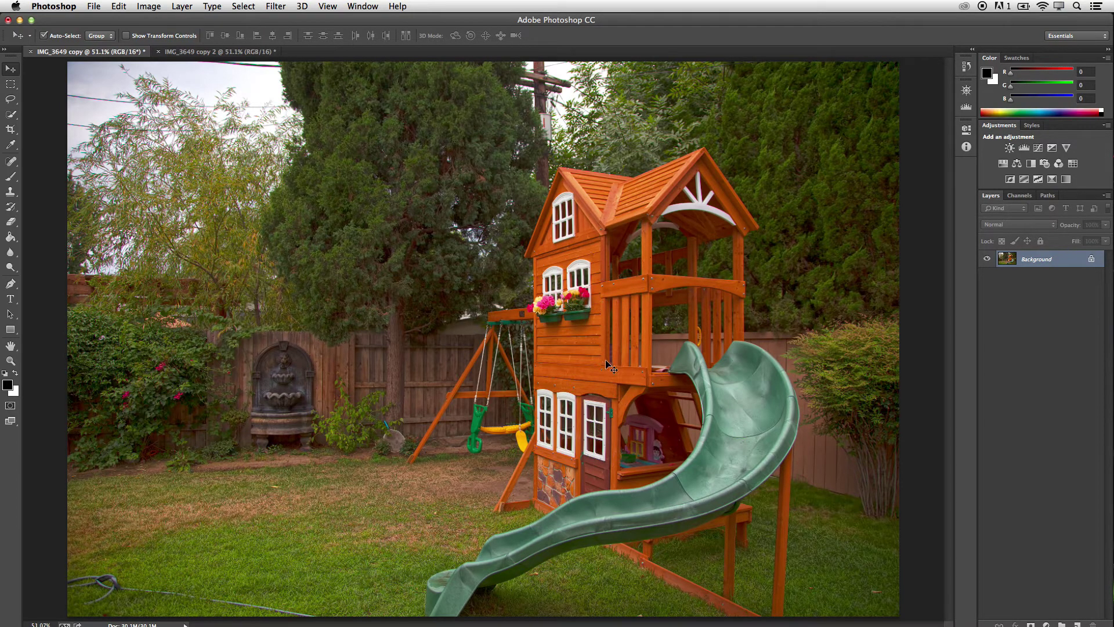
key(super+alt+0)
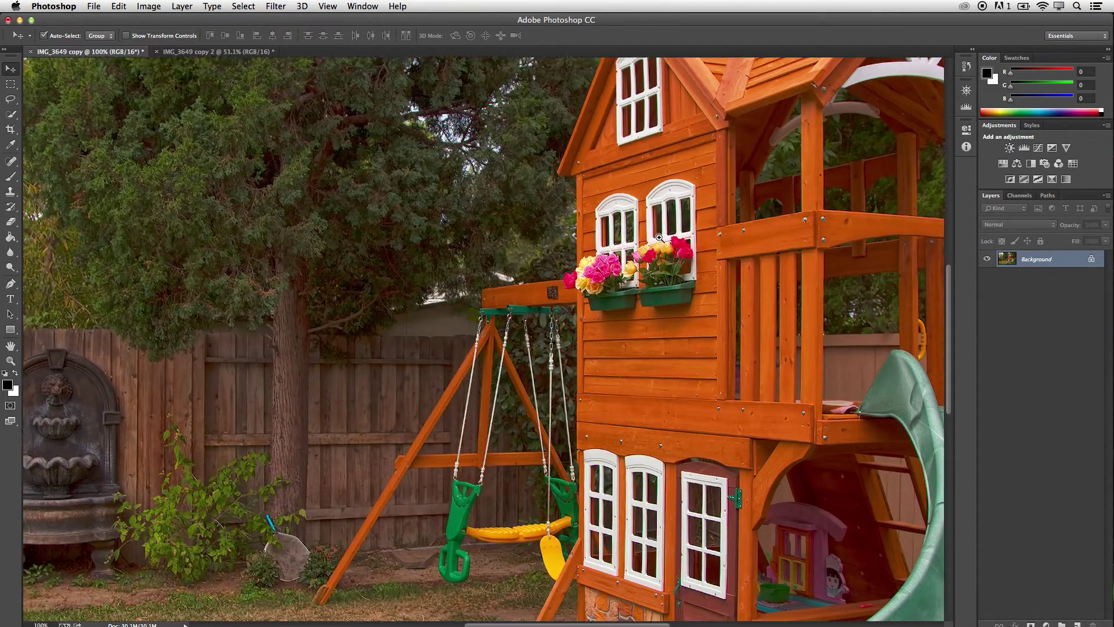
click(659, 237)
drag(681, 249, 678, 433)
scroll(644, 145, down, 5)
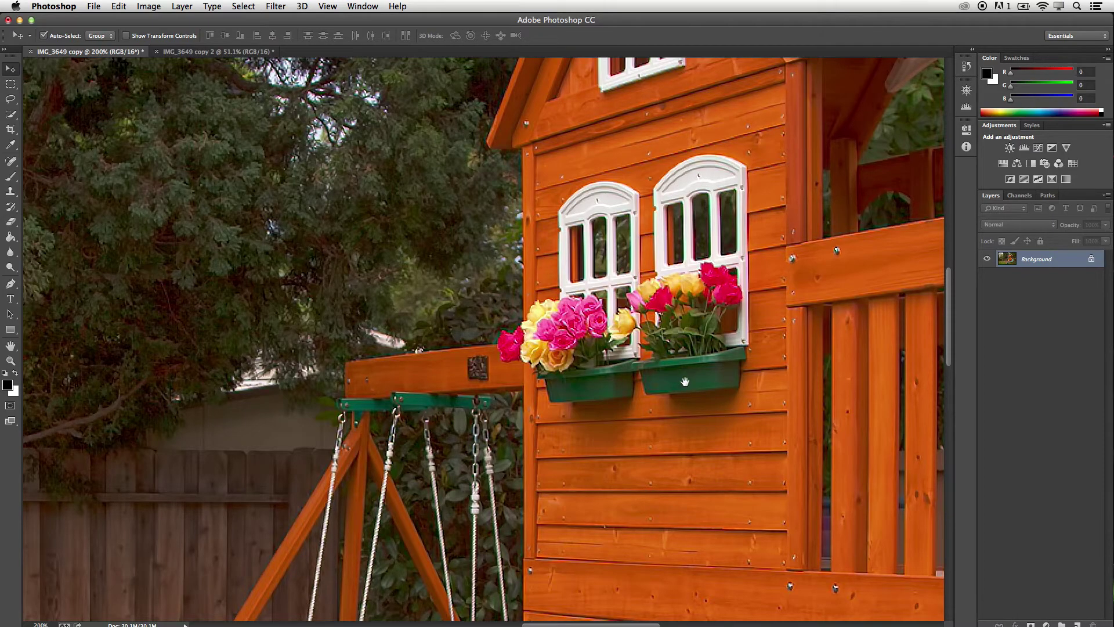
scroll(663, 496, down, 6)
scroll(663, 496, down, 3)
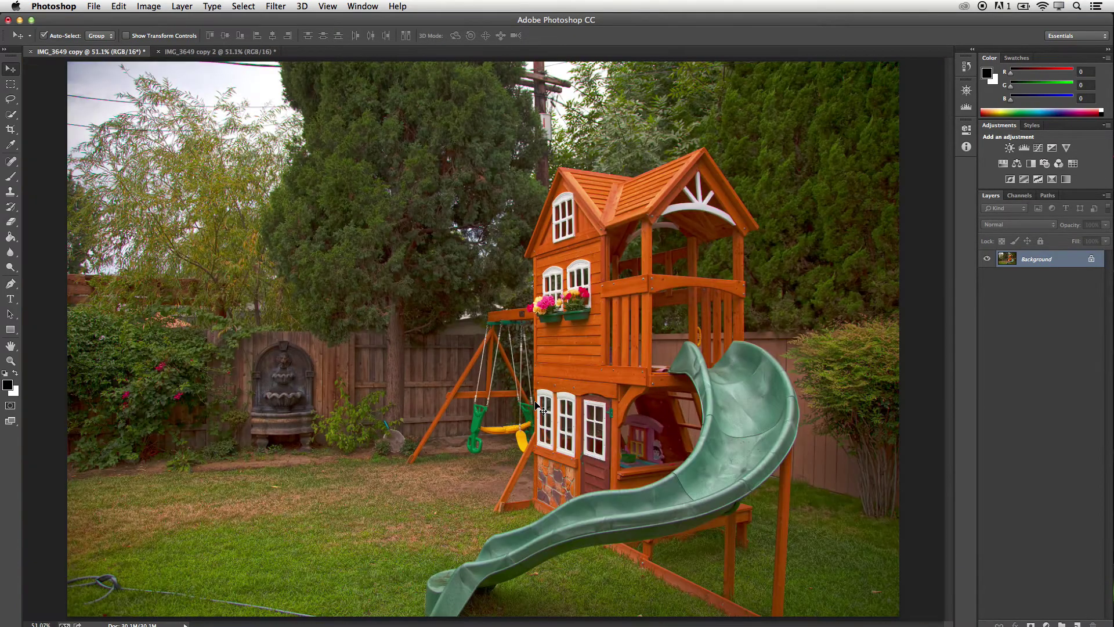
click(281, 441)
click(280, 440)
click(280, 440)
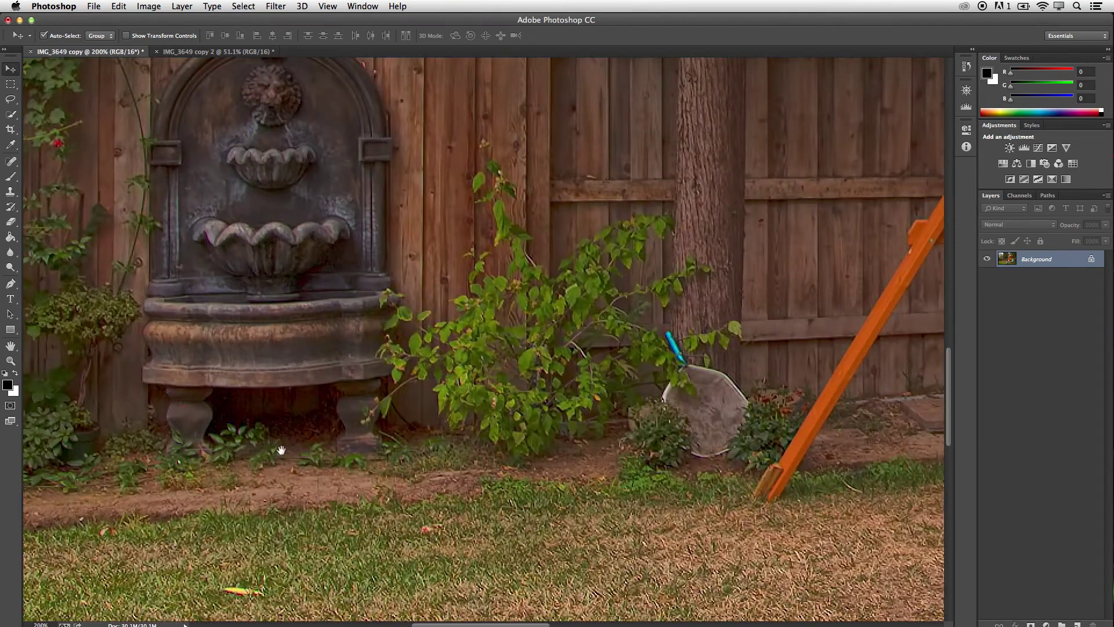
drag(281, 451, 448, 470)
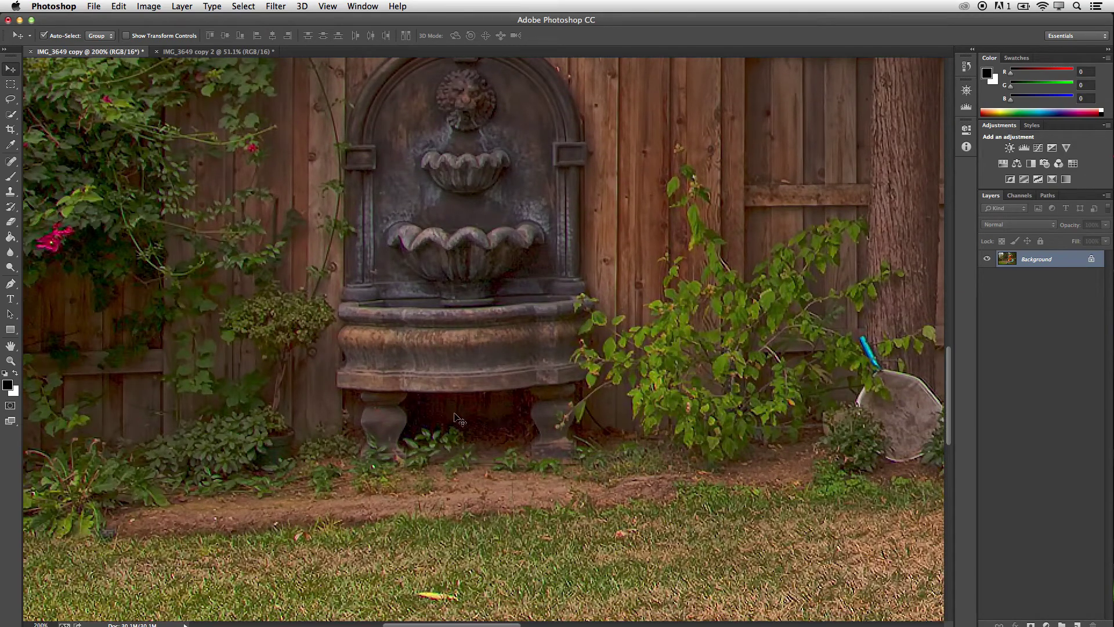
drag(376, 365, 597, 368)
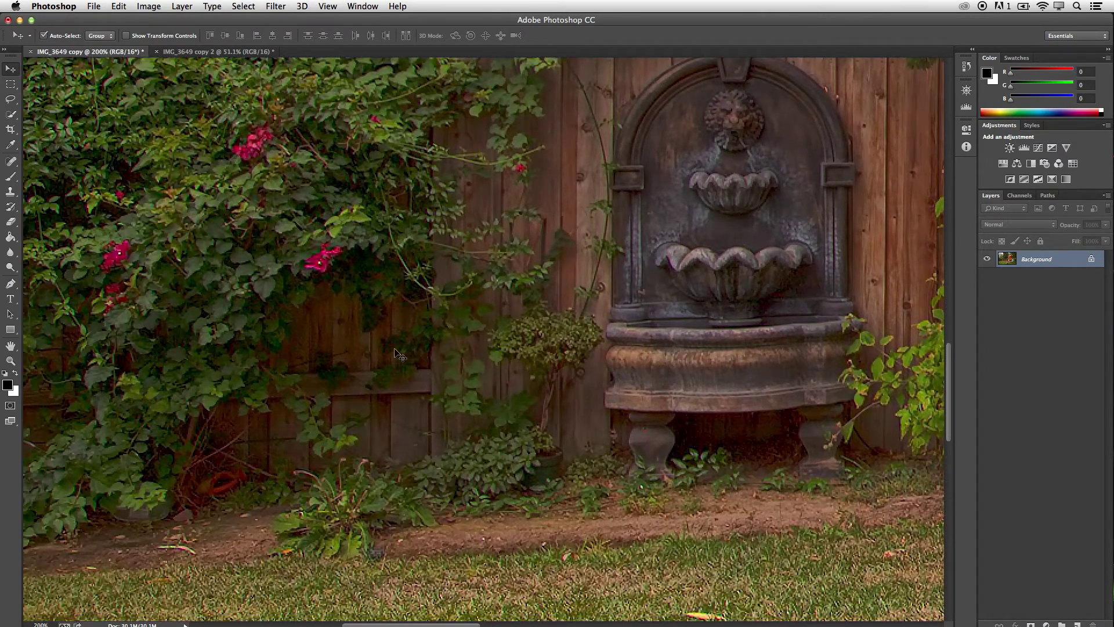
drag(597, 270, 455, 373)
drag(777, 147, 505, 398)
drag(704, 229, 642, 296)
drag(853, 154, 598, 285)
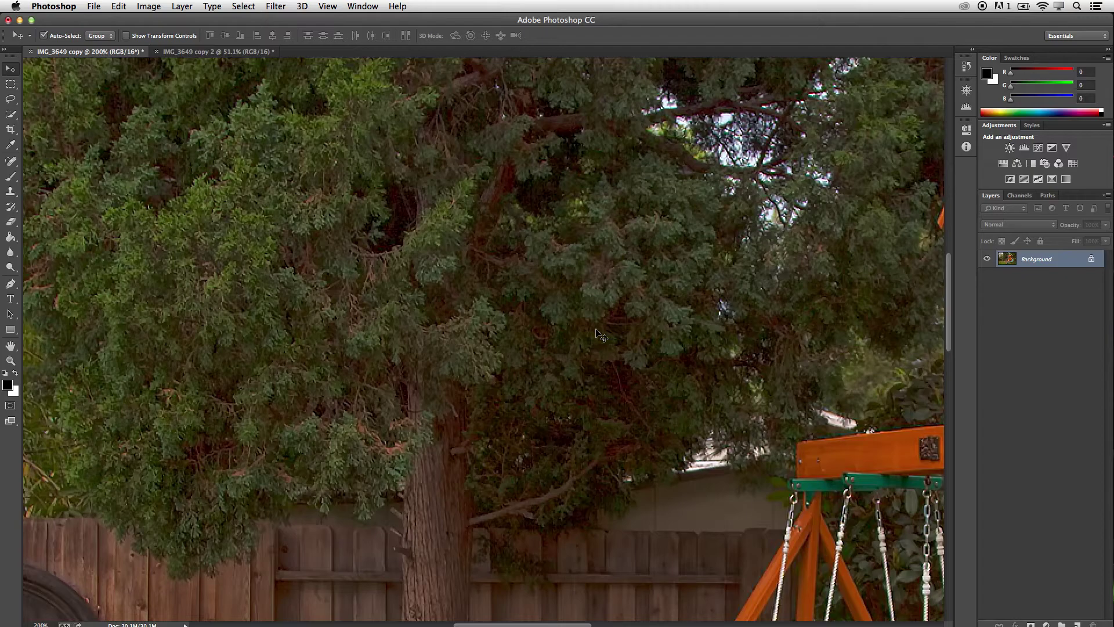
key(super+0)
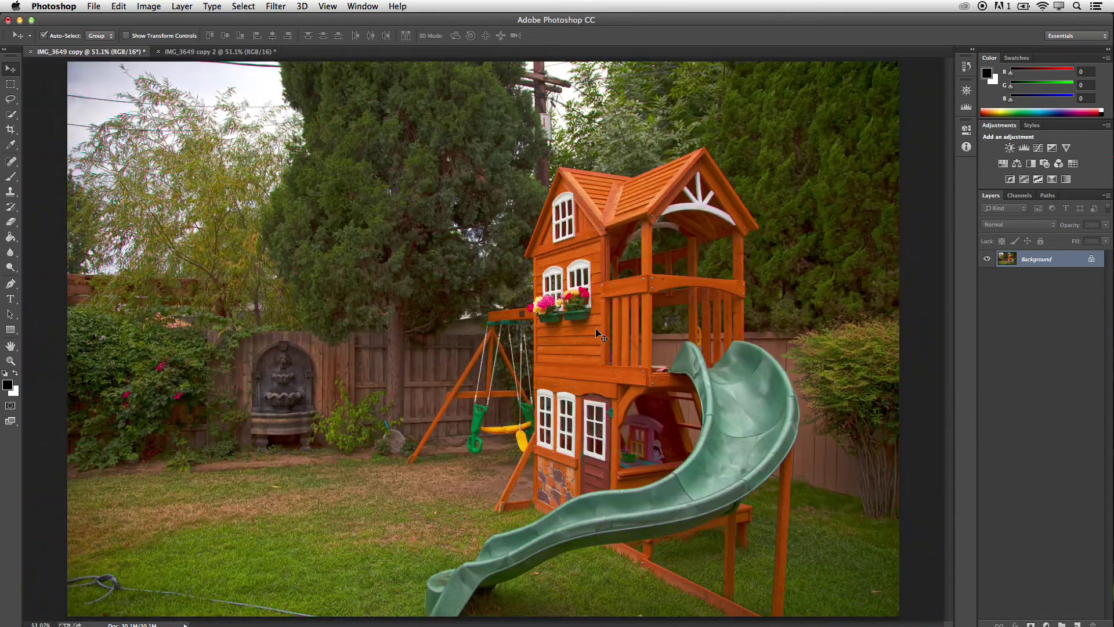